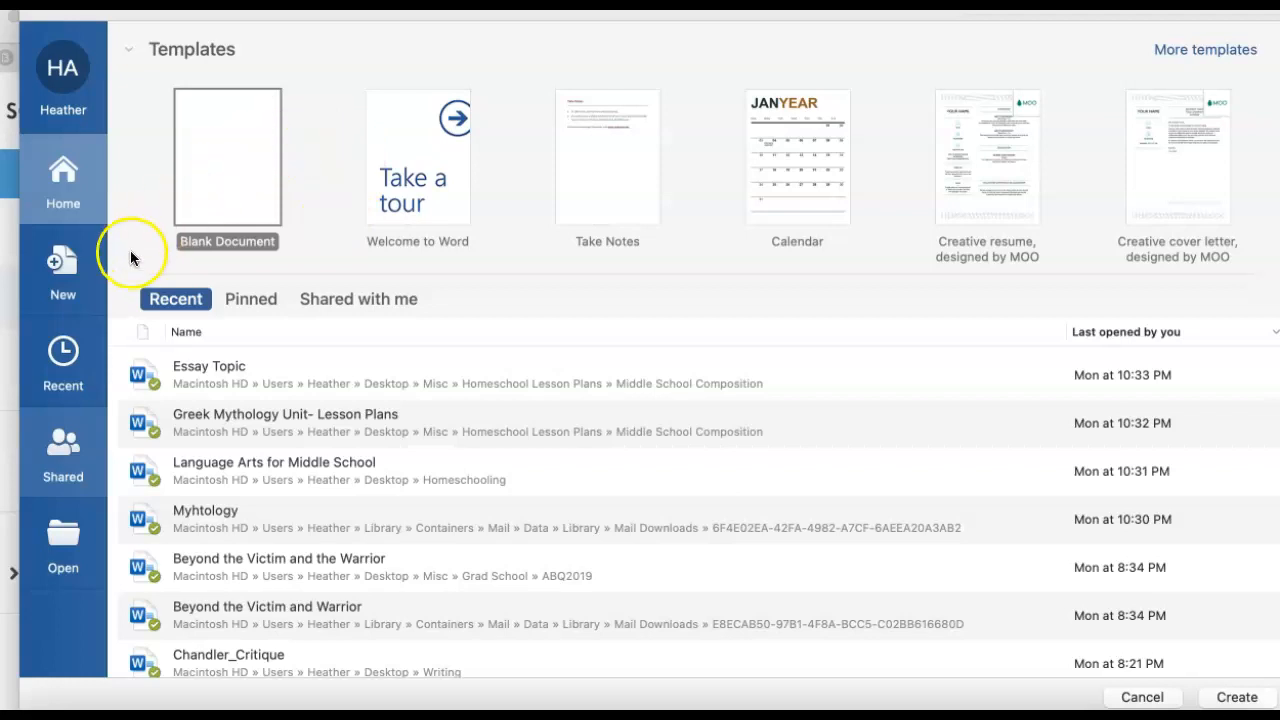
Step: Browse the new-document templates down to the MLA Style Paper and create a blank document
{"action": "left_click", "coordinate": [63, 267]}
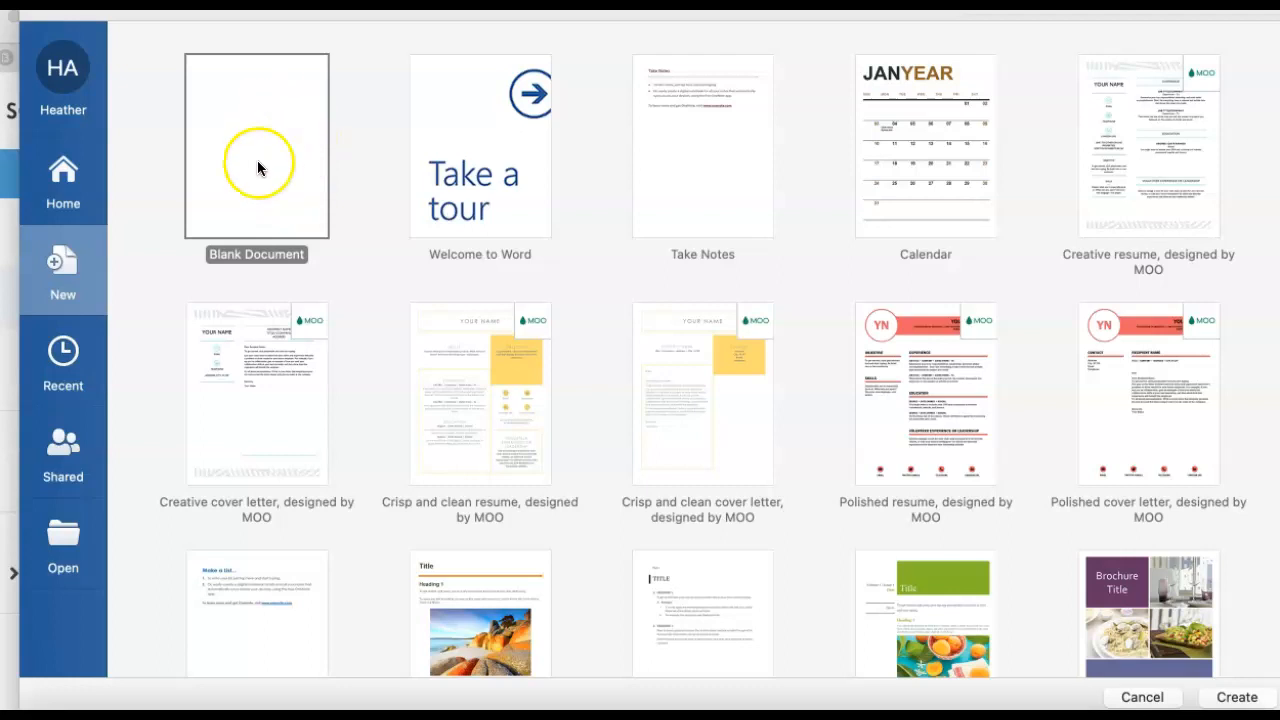
{"action": "scroll", "coordinate": [692, 388], "scroll_direction": "down", "scroll_amount": 5}
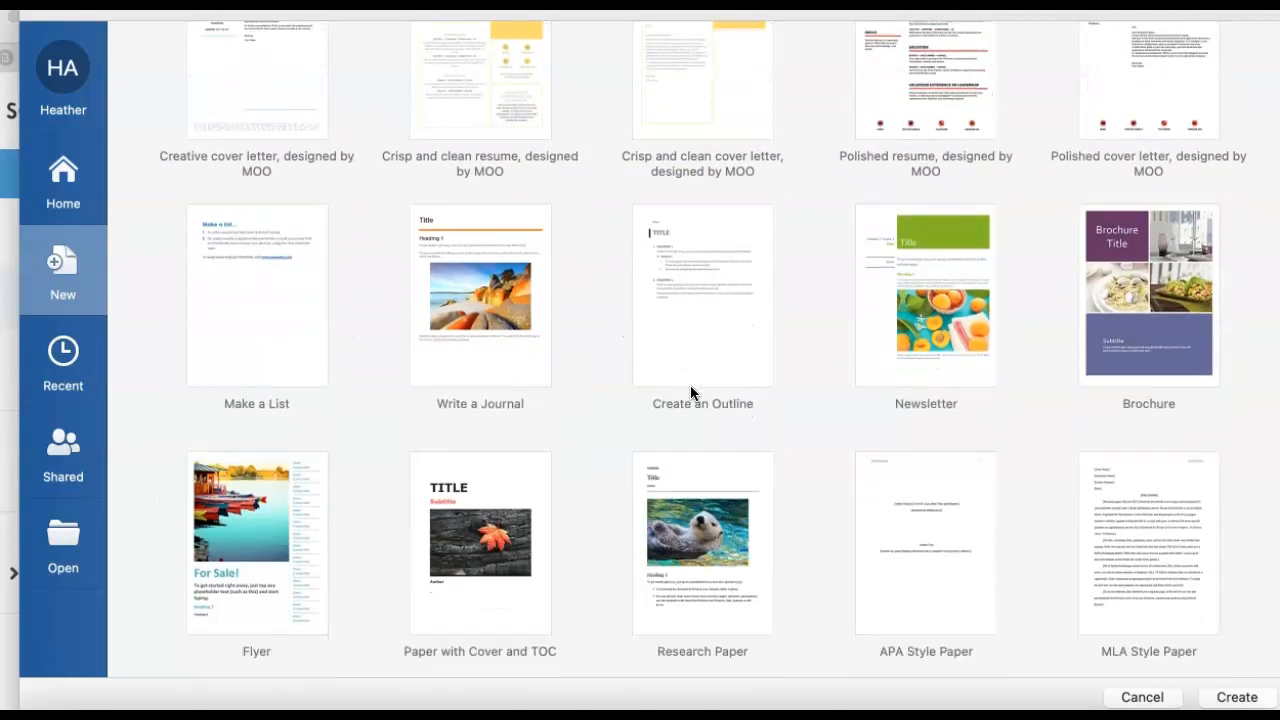
{"action": "scroll", "coordinate": [691, 392], "scroll_direction": "down", "scroll_amount": 1}
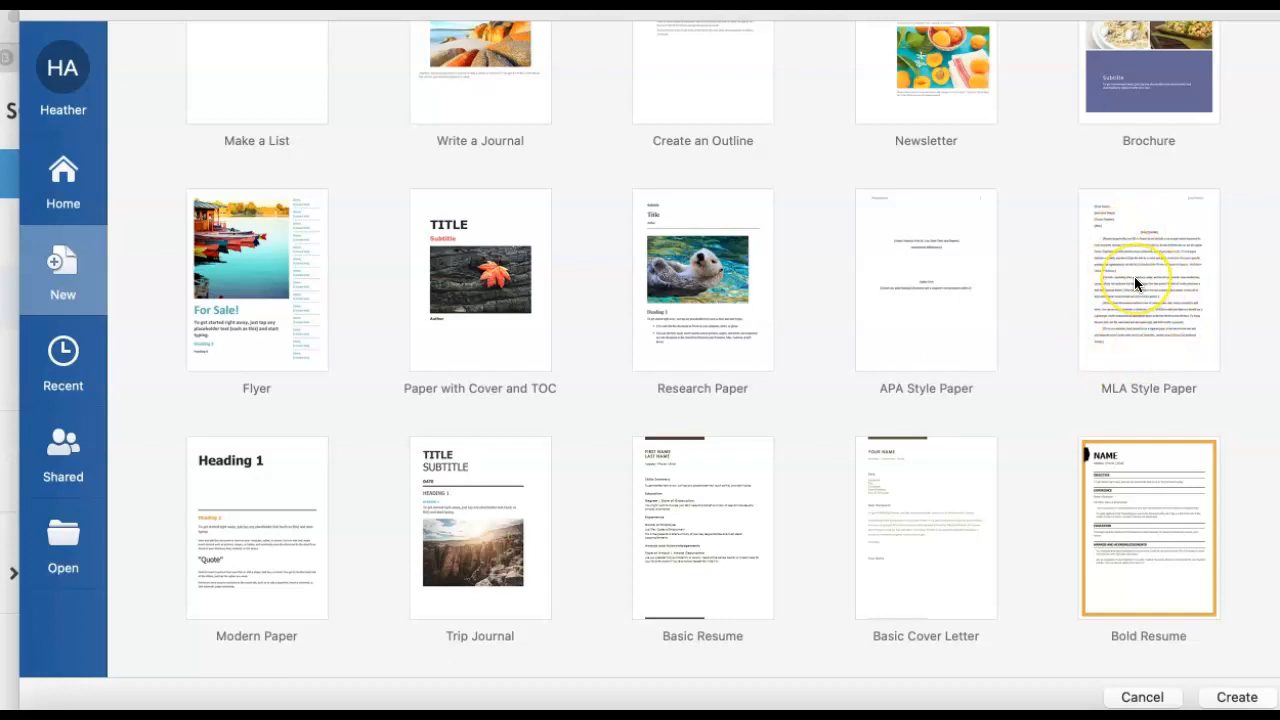
{"action": "scroll", "coordinate": [1134, 276], "scroll_direction": "up", "scroll_amount": 5}
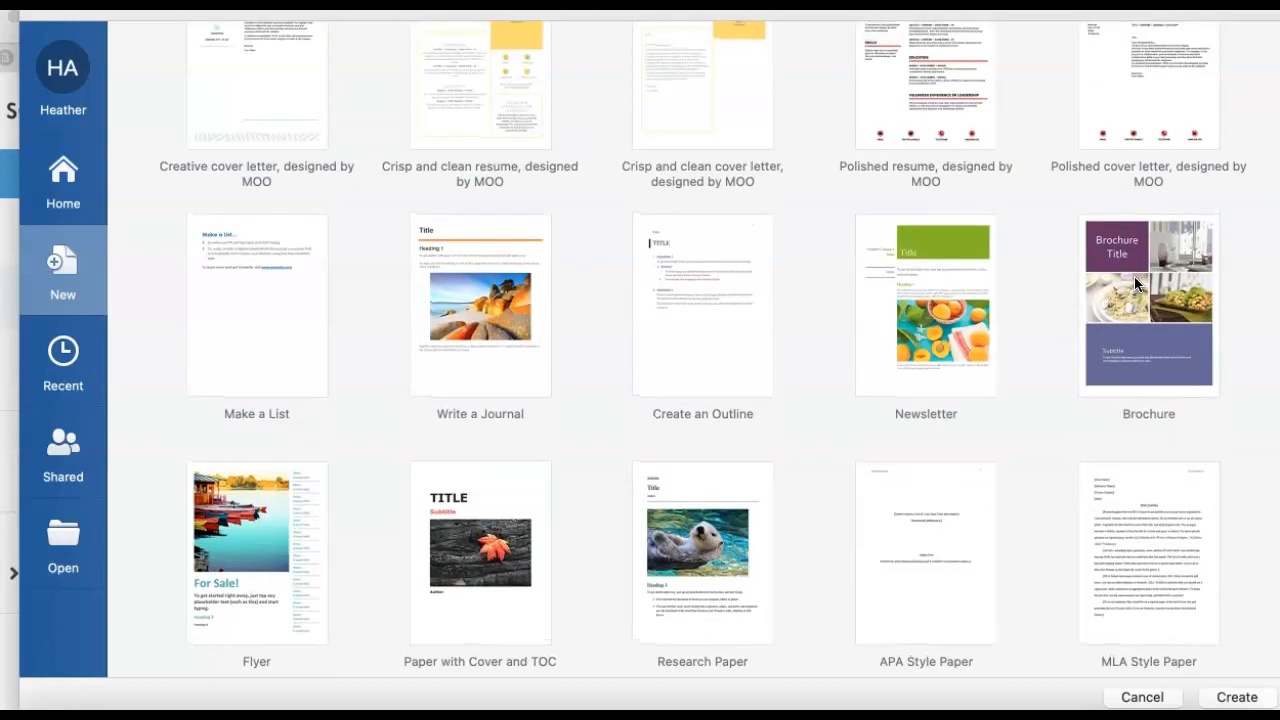
{"action": "scroll", "coordinate": [1134, 276], "scroll_direction": "up", "scroll_amount": 5}
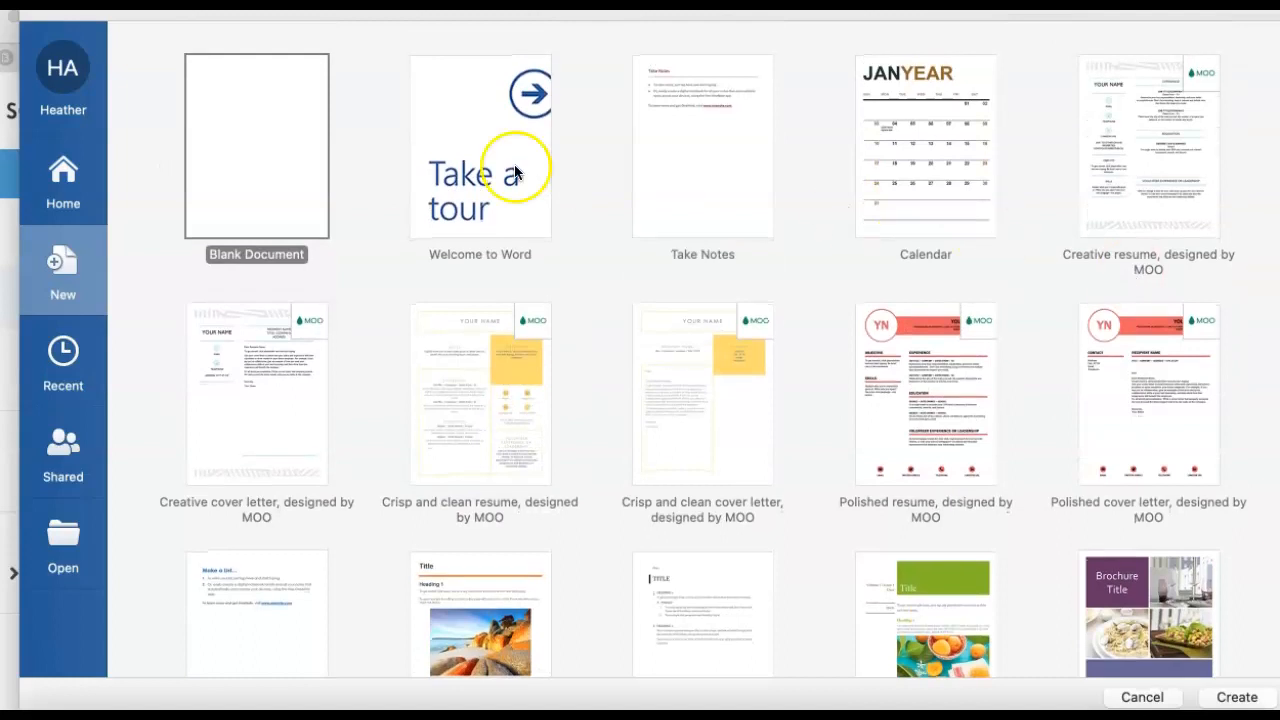
{"action": "left_click", "coordinate": [254, 100]}
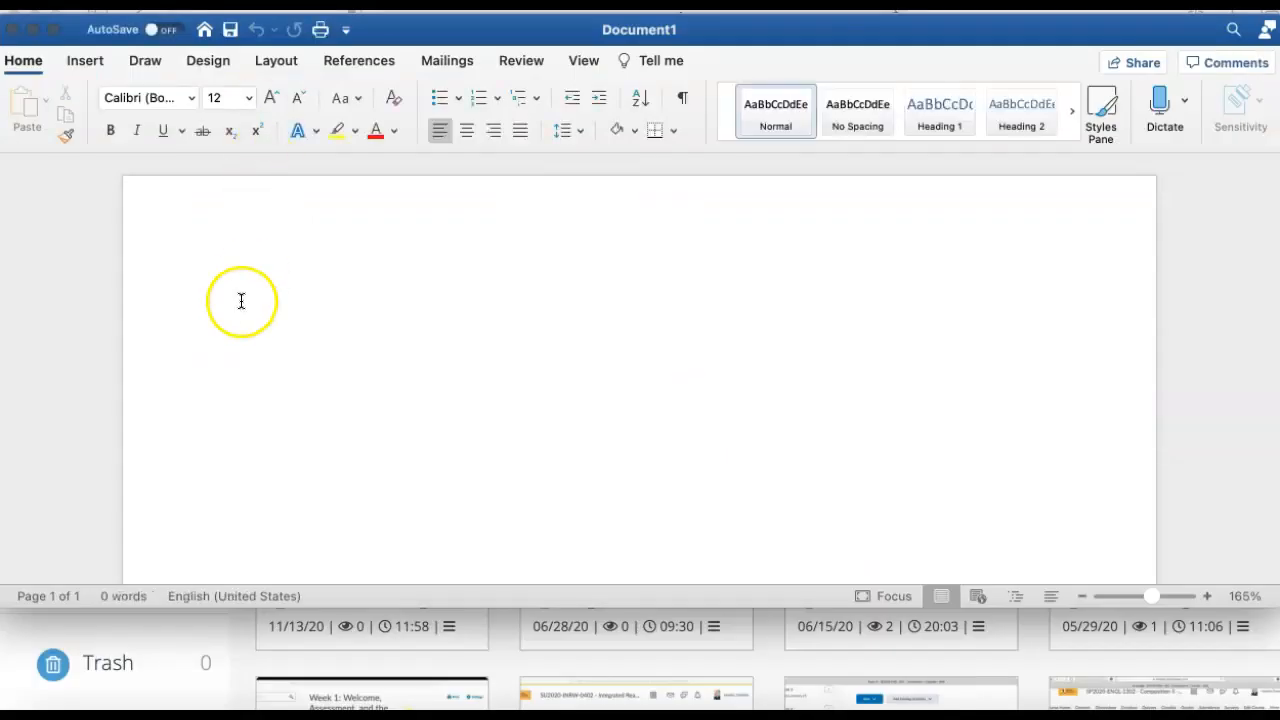
Step: Set the blank document's font to Times New Roman and its line spacing to 2.0
{"action": "left_click", "coordinate": [191, 100]}
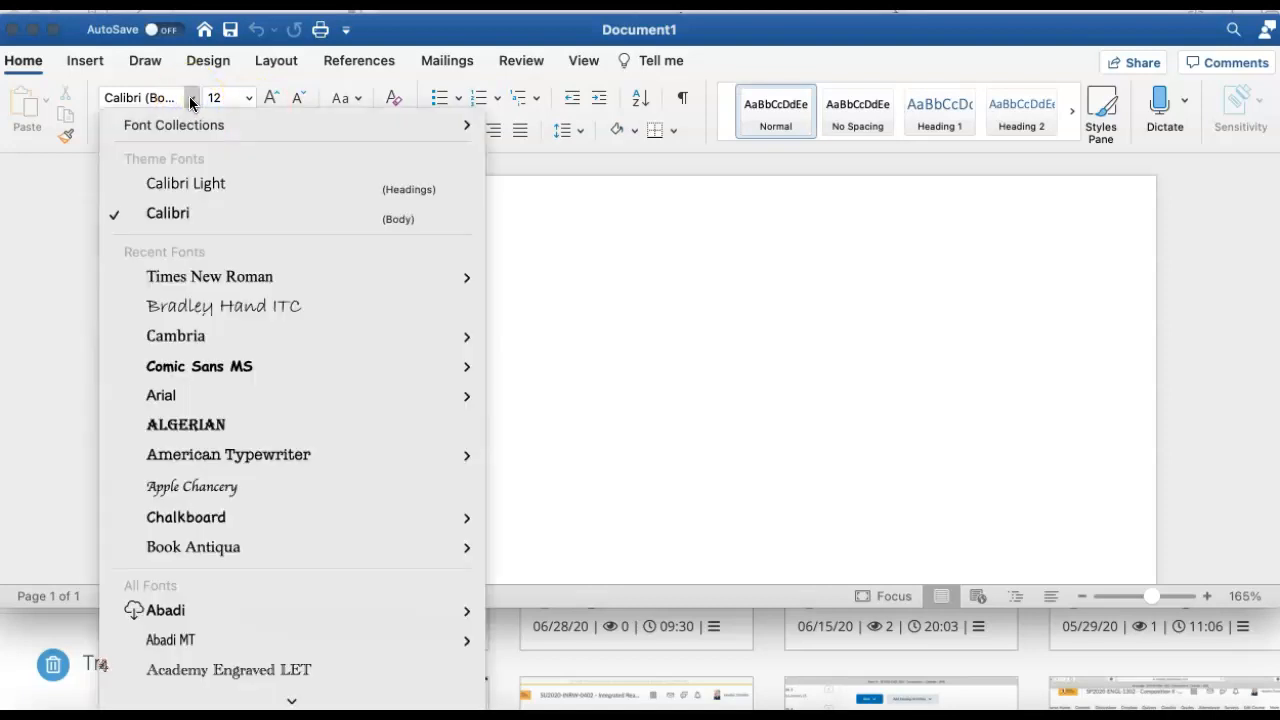
{"action": "left_click", "coordinate": [193, 276]}
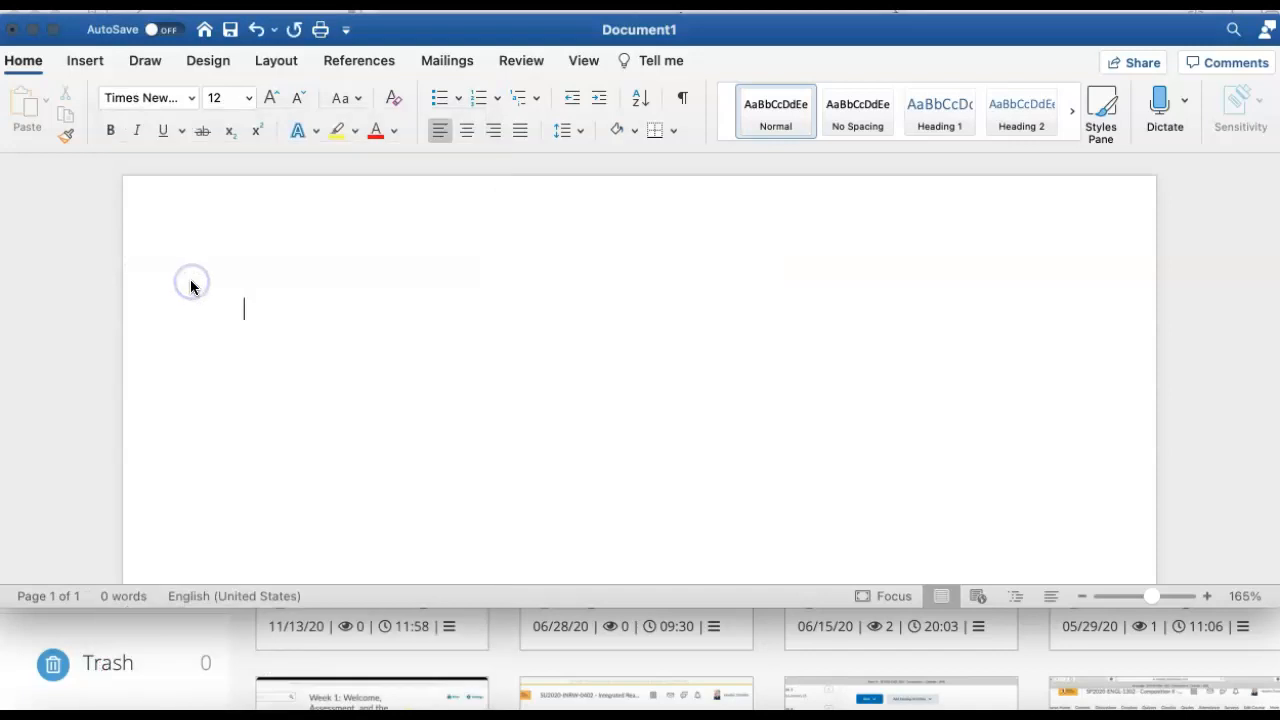
{"action": "left_click", "coordinate": [289, 299]}
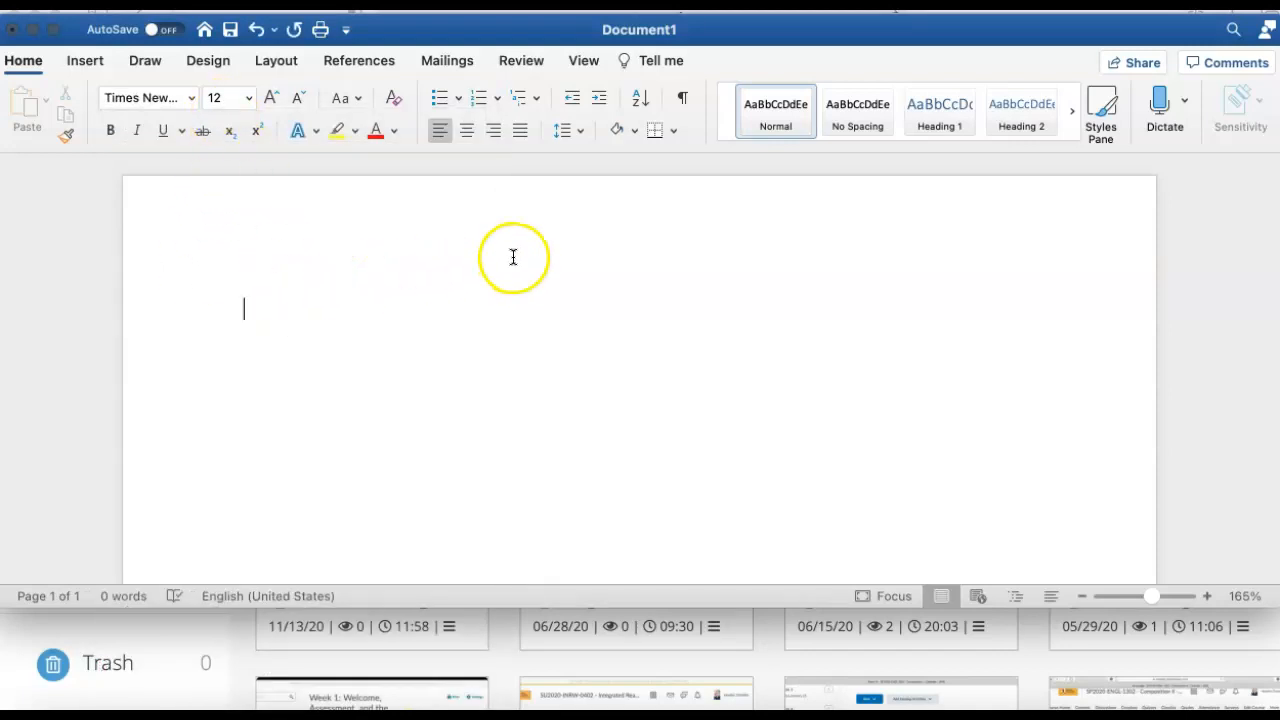
{"action": "left_click", "coordinate": [578, 132]}
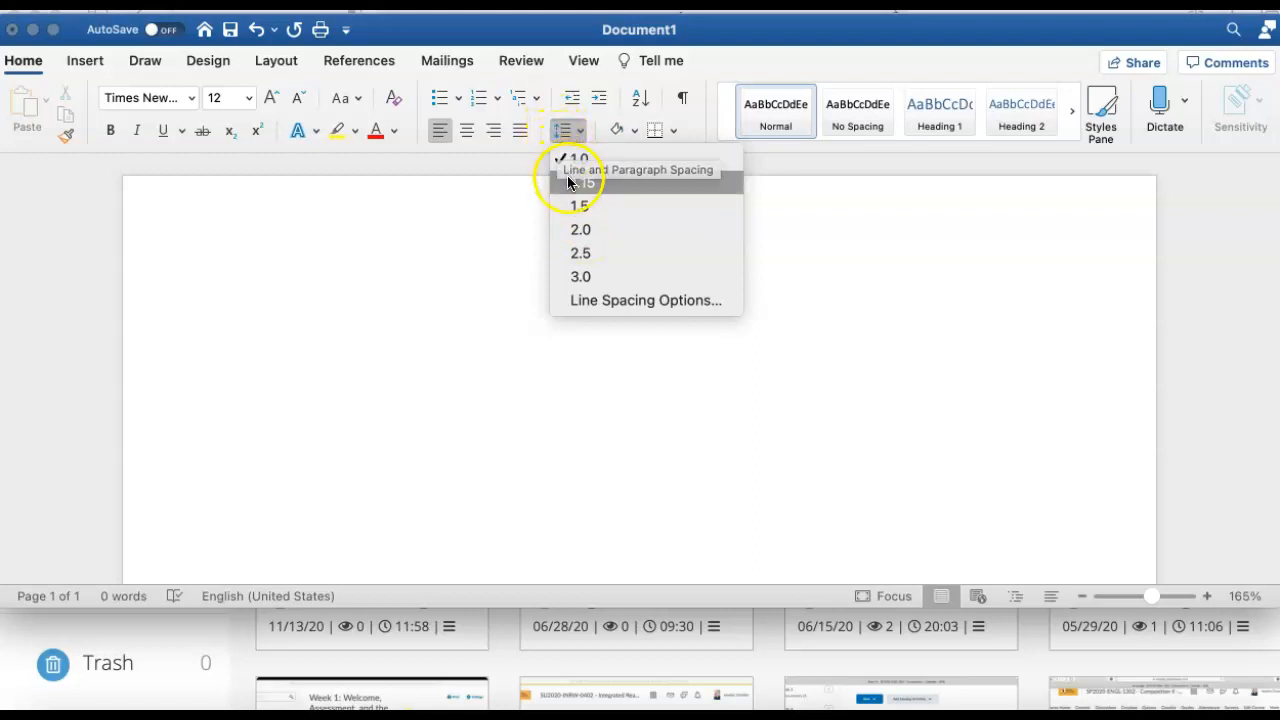
{"action": "left_click", "coordinate": [572, 232]}
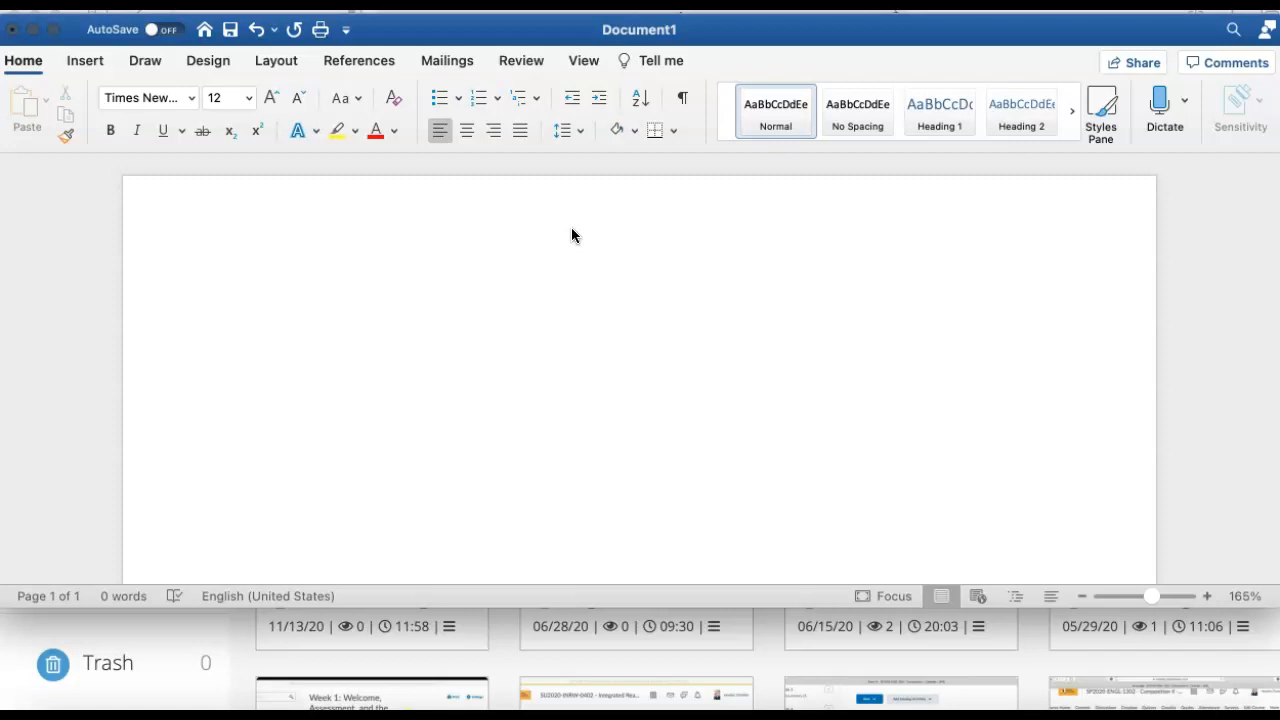
Step: Write the heading block on separate lines: Name, the professor's title and surname, English 1301, and February 3, 2021
{"action": "type", "text": "Name"}
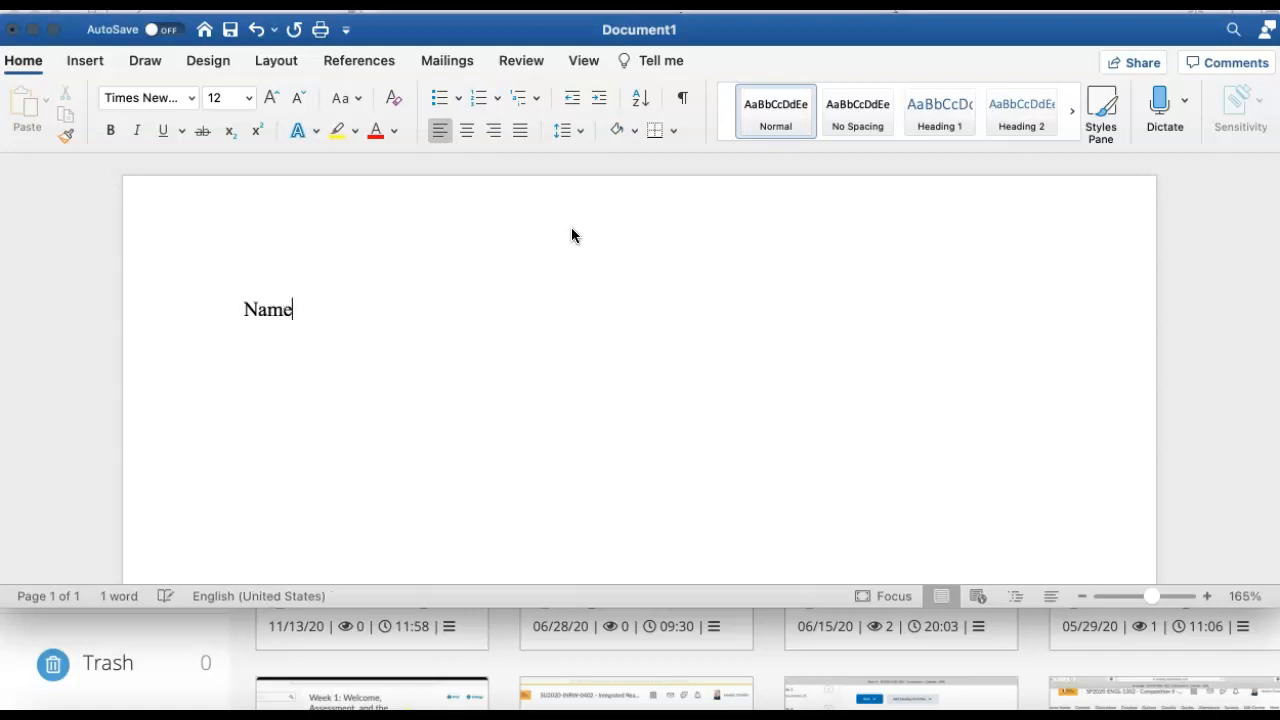
{"action": "key", "text": "Return"}
{"action": "type", "text": "Prof. Chandler"}
{"action": "key", "text": "Return"}
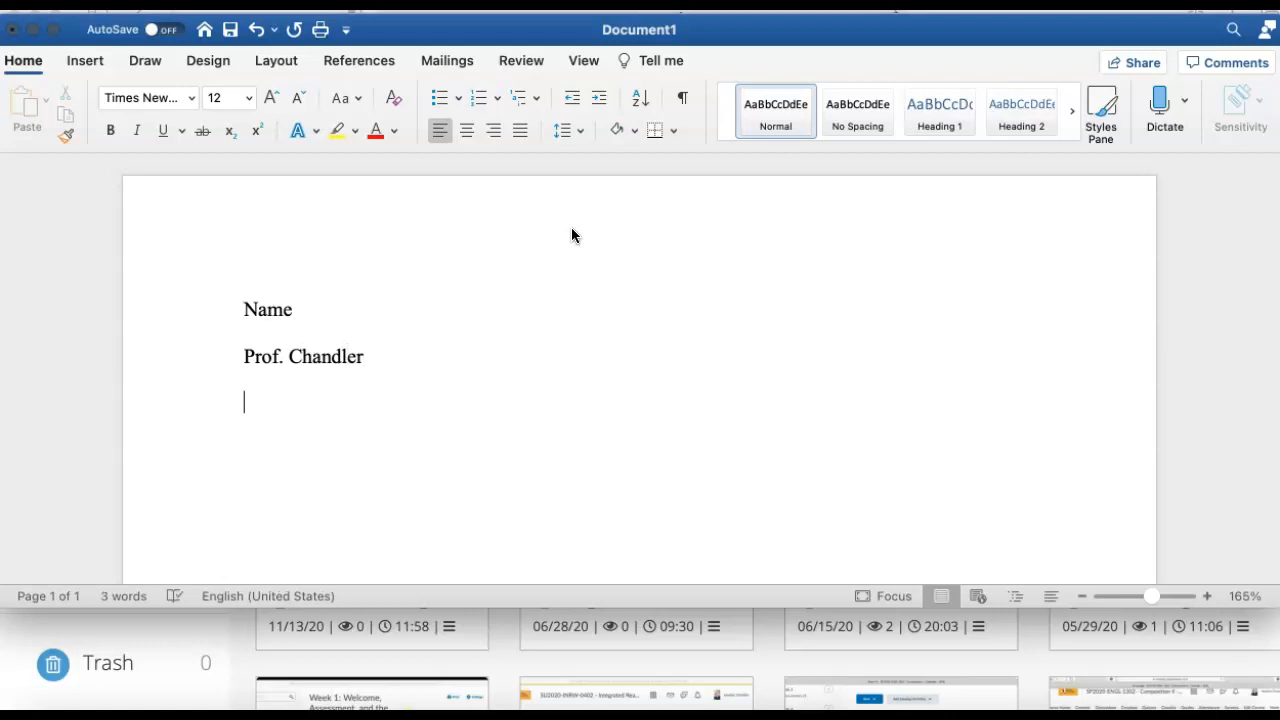
{"action": "type", "text": "English 1301"}
{"action": "key", "text": "Return"}
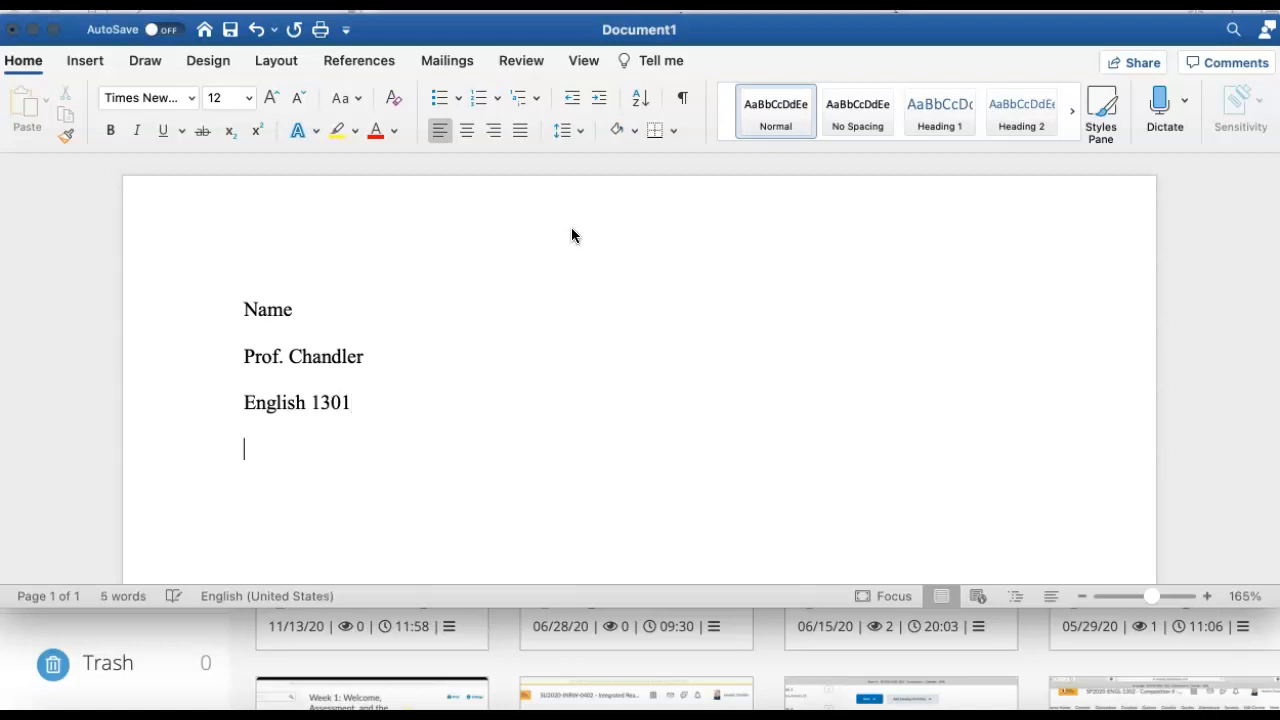
{"action": "type", "text": "Febr"}
{"action": "key", "text": "Return"}
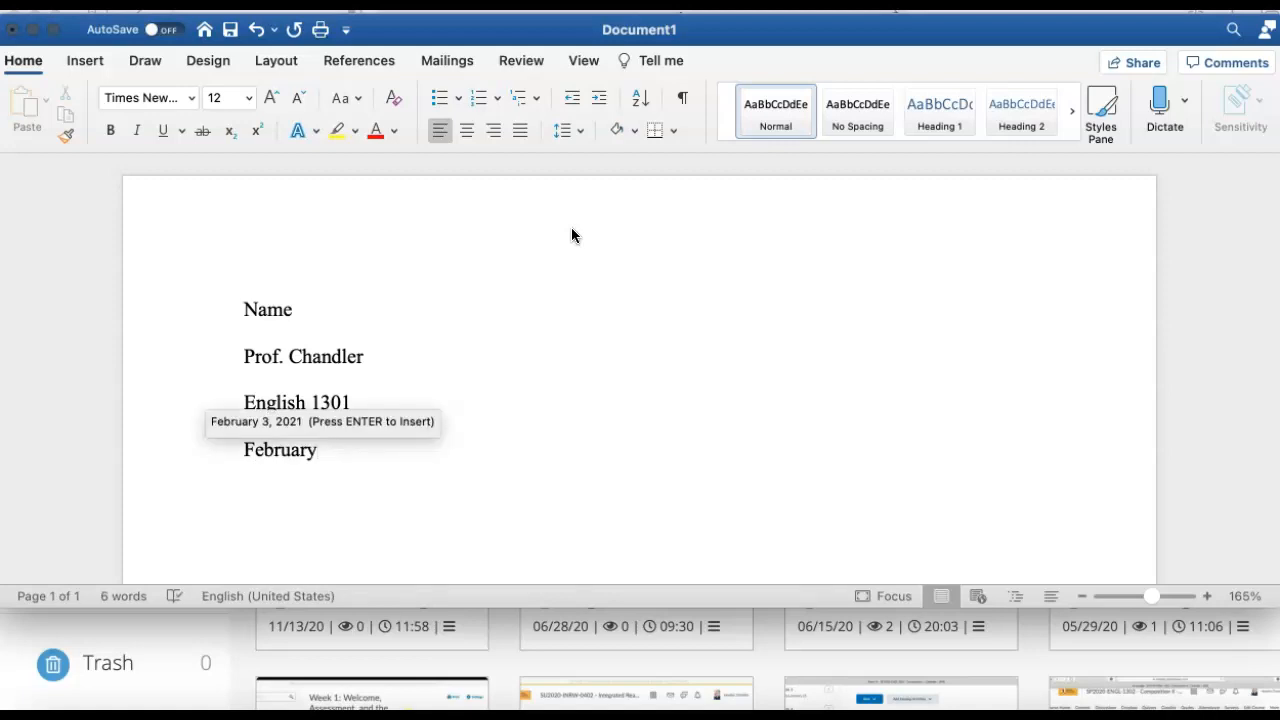
{"action": "key", "text": "Return"}
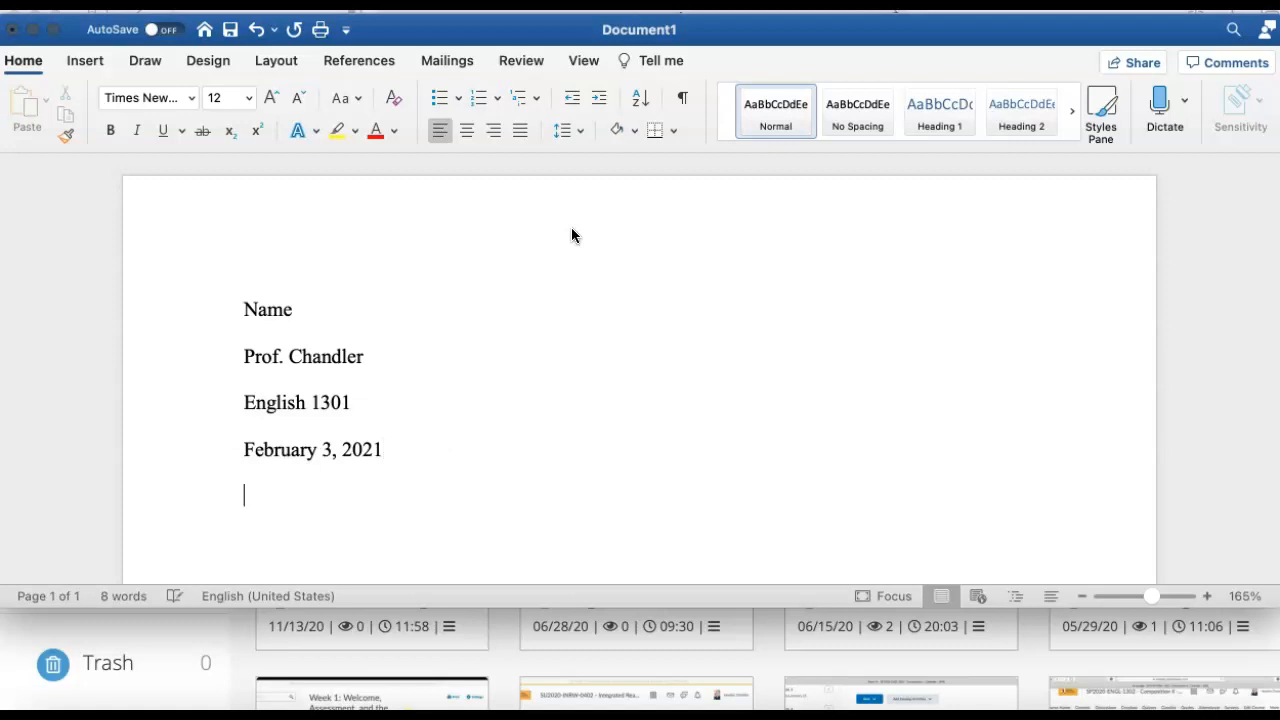
Step: Add the title “In Your Head”: Zombies of War, tabbed to the middle of the line below the date, and start a new line
{"action": "key", "text": "Tab"}
{"action": "key", "text": "Tab"}
{"action": "key", "text": "Tab"}
{"action": "key", "text": "Tab"}
{"action": "key", "text": "Tab"}
{"action": "key", "text": "Tab"}
{"action": "key", "text": "BackSpace"}
{"action": "type", "text": "\"In Your Hea"}
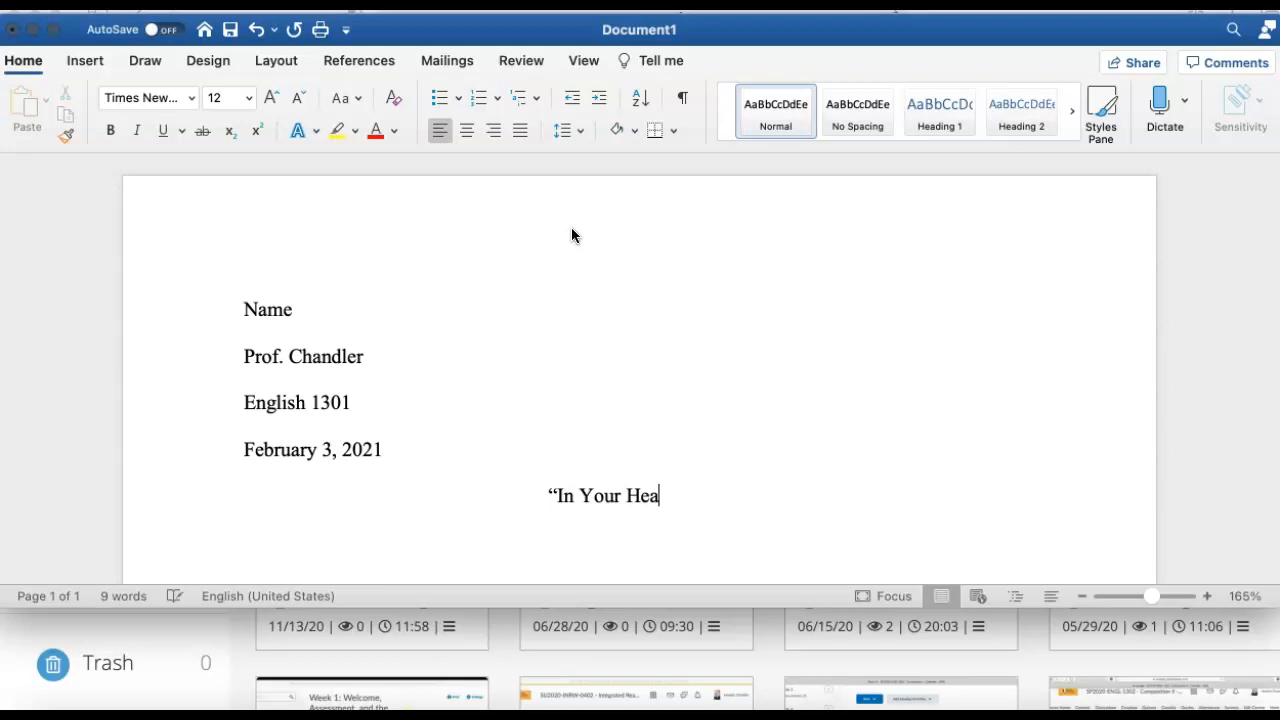
{"action": "type", "text": "d:"}
{"action": "key", "text": "BackSpace"}
{"action": "type", "text": "\": "}
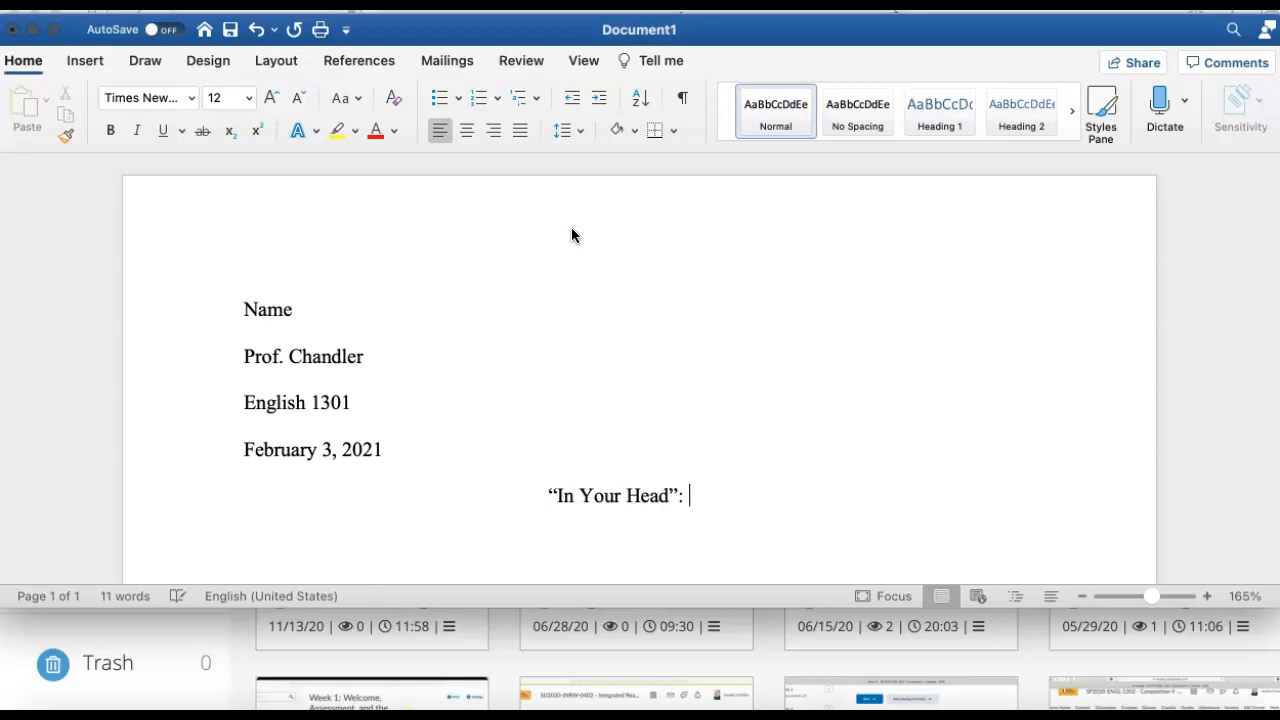
{"action": "type", "text": "Zombies of Waar"}
{"action": "key", "text": "BackSpace"}
{"action": "key", "text": "BackSpace"}
{"action": "type", "text": "r"}
{"action": "key", "text": "Return"}
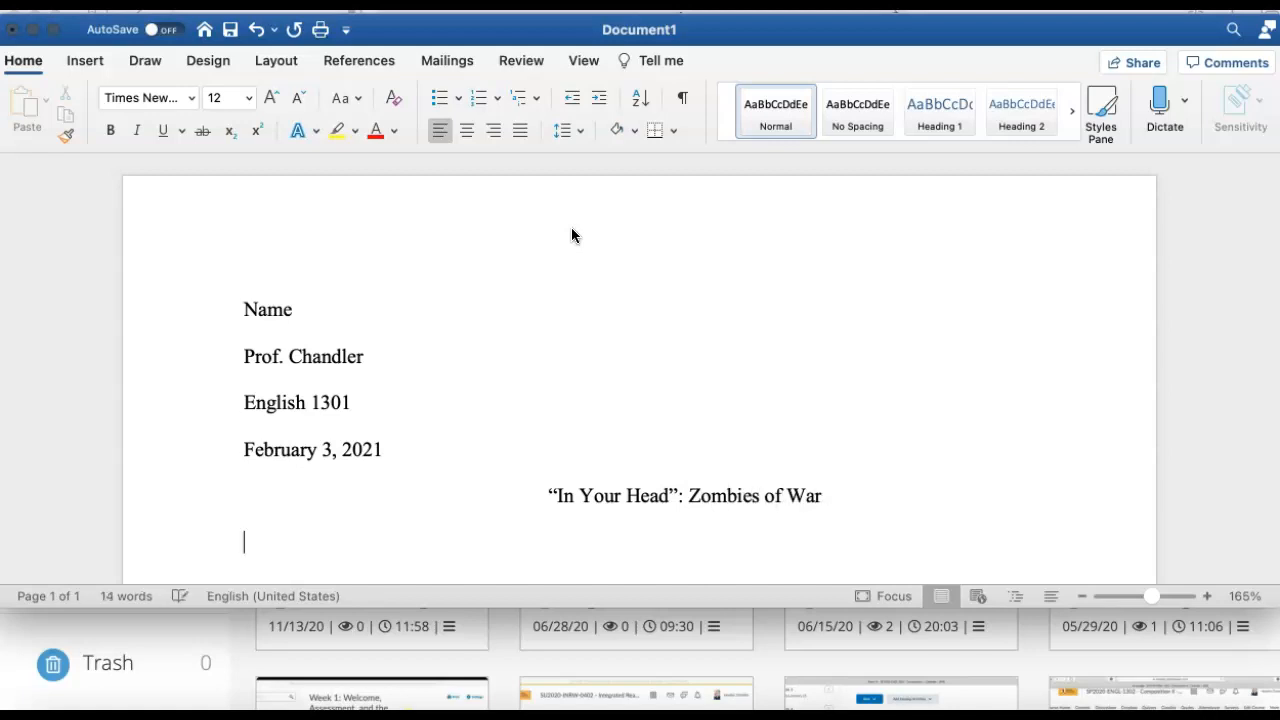
Step: Enter the author's surname at the right side of the page header and return to the body text
{"action": "double_click", "coordinate": [981, 228]}
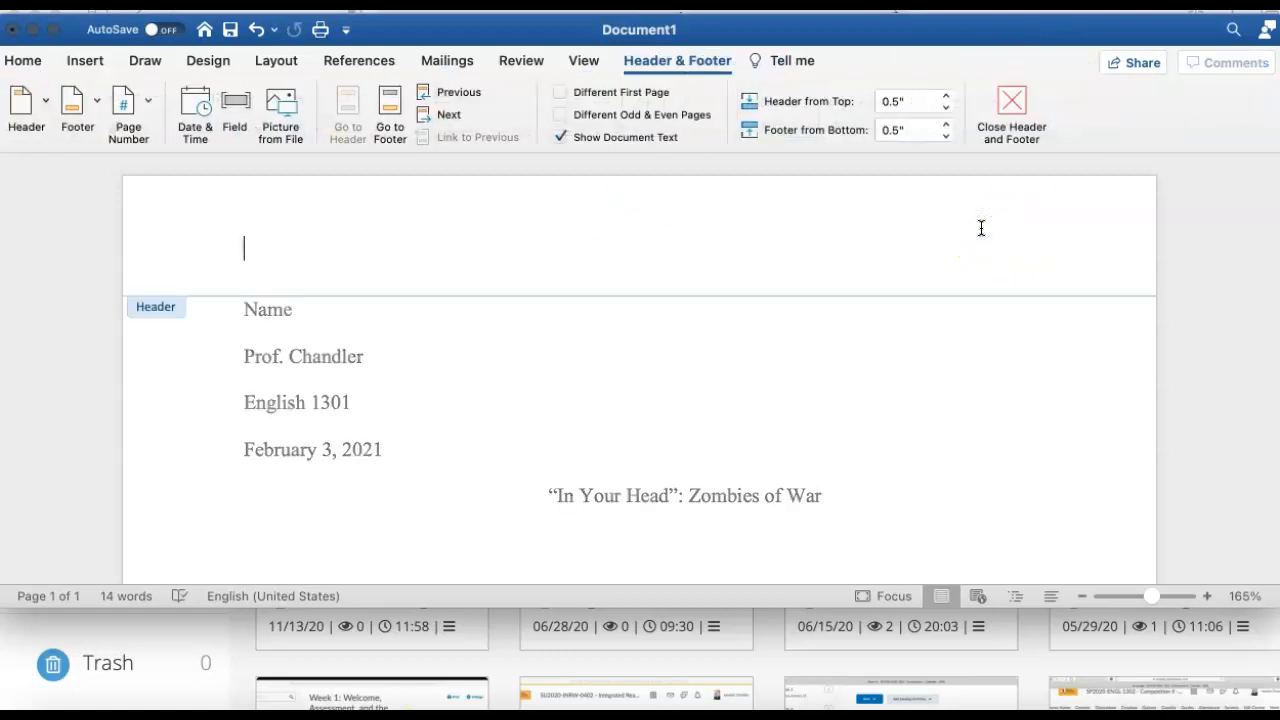
{"action": "key", "text": "Tab"}
{"action": "key", "text": "Tab"}
{"action": "type", "text": "Chandler"}
{"action": "double_click", "coordinate": [985, 372]}
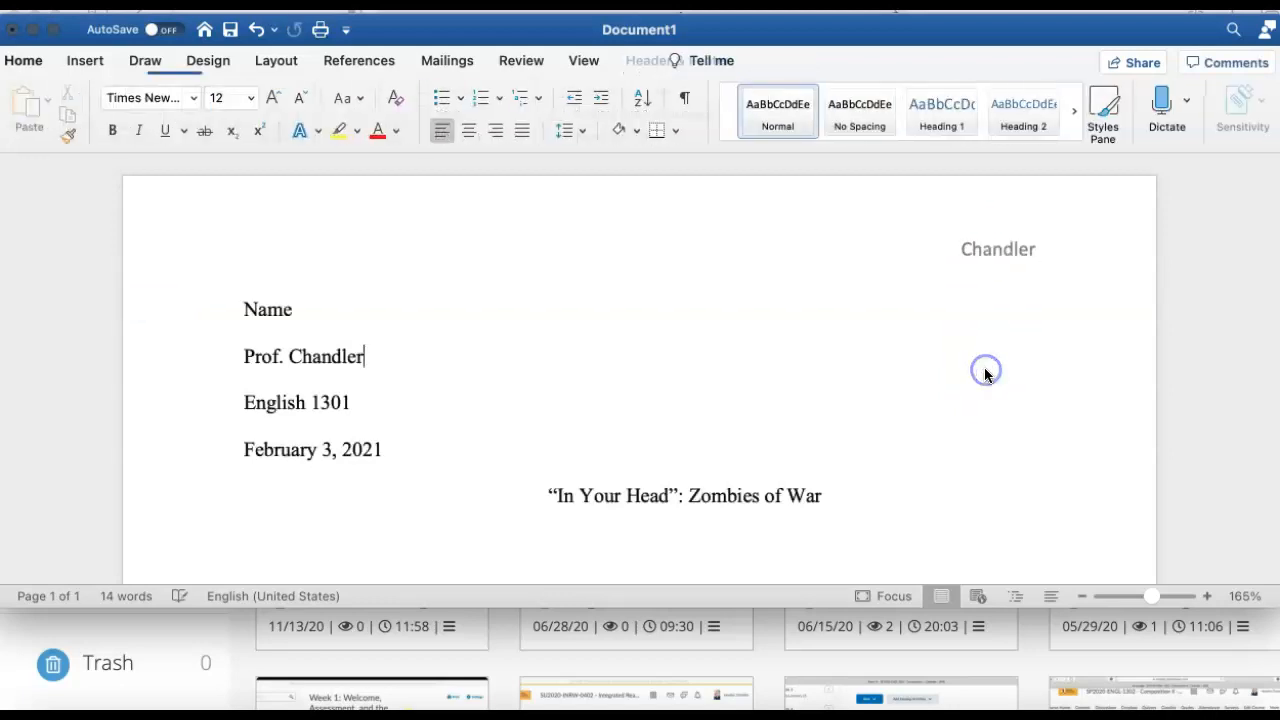
Step: Insert page numbers at the top of page (Header) with right alignment, shown on the first page
{"action": "left_click", "coordinate": [85, 62]}
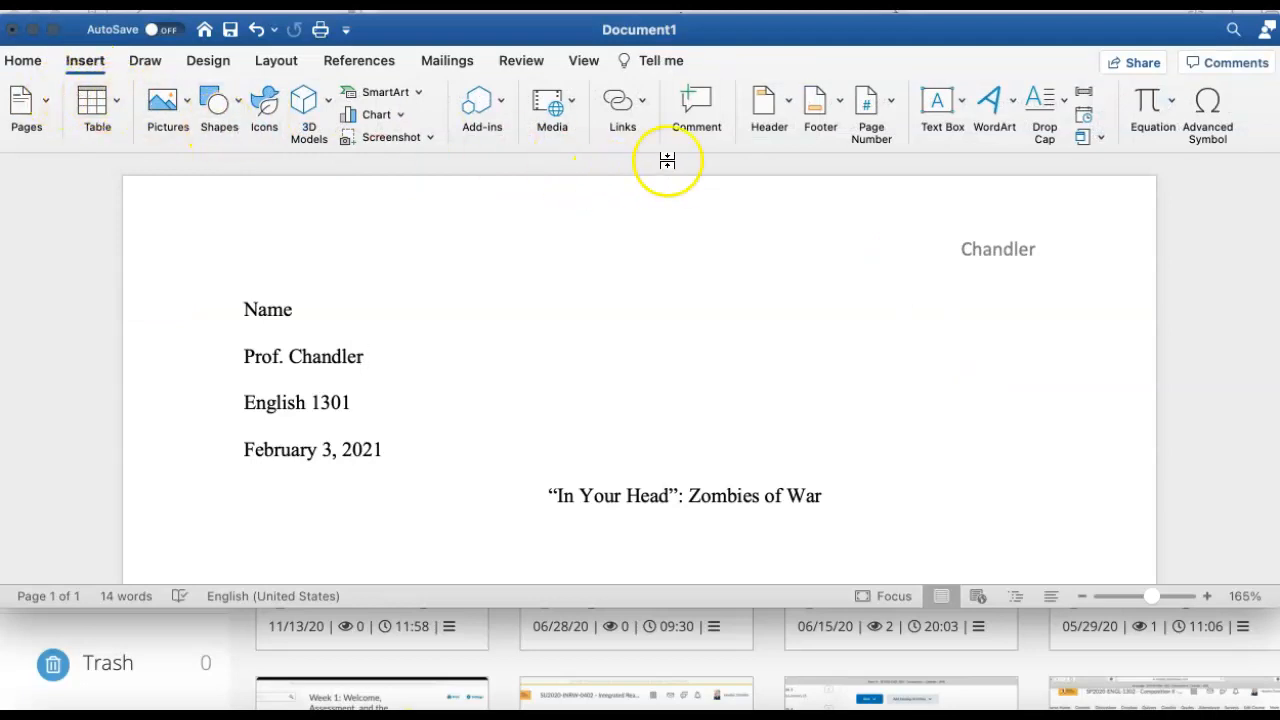
{"action": "left_click", "coordinate": [884, 123]}
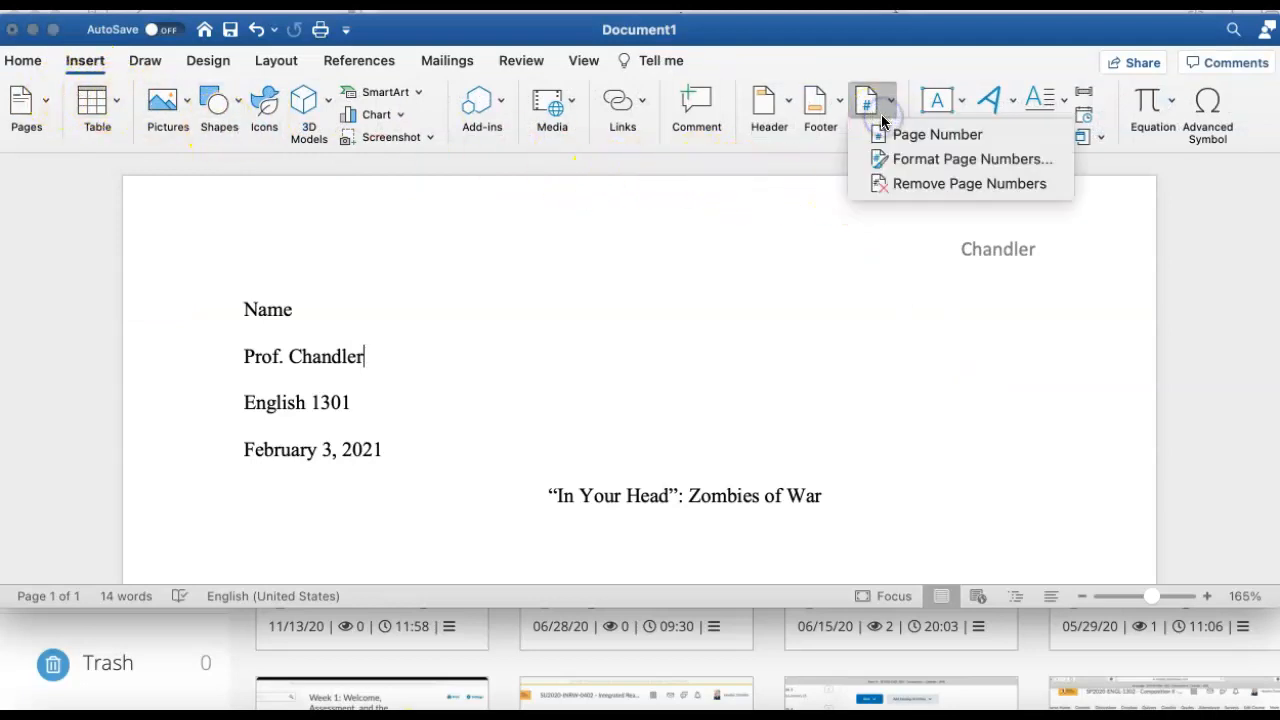
{"action": "left_click", "coordinate": [886, 137]}
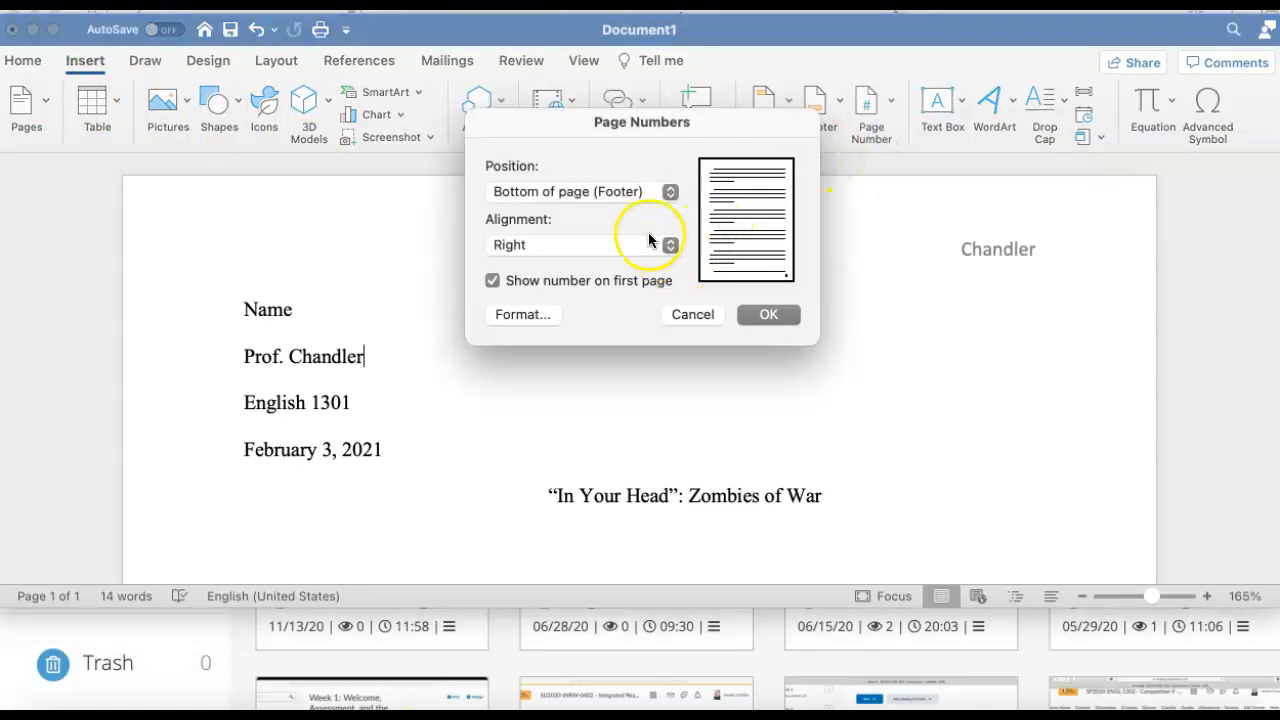
{"action": "left_click", "coordinate": [673, 195]}
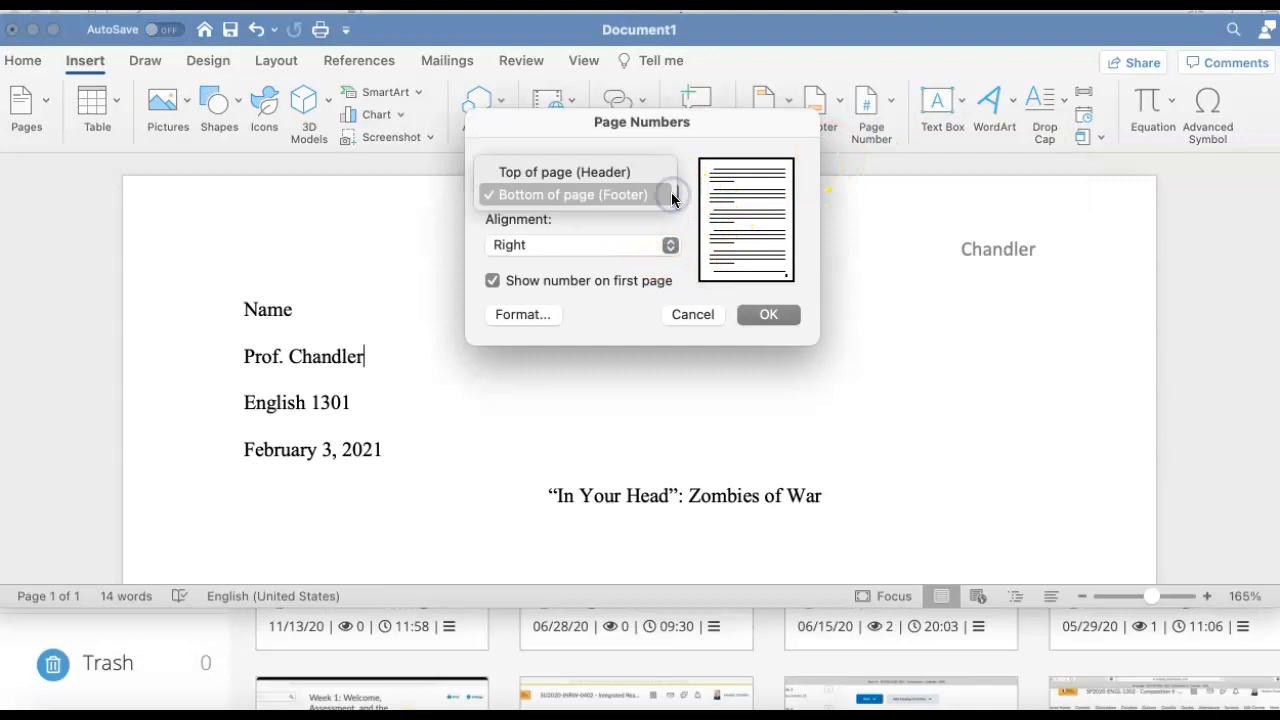
{"action": "left_click", "coordinate": [664, 174]}
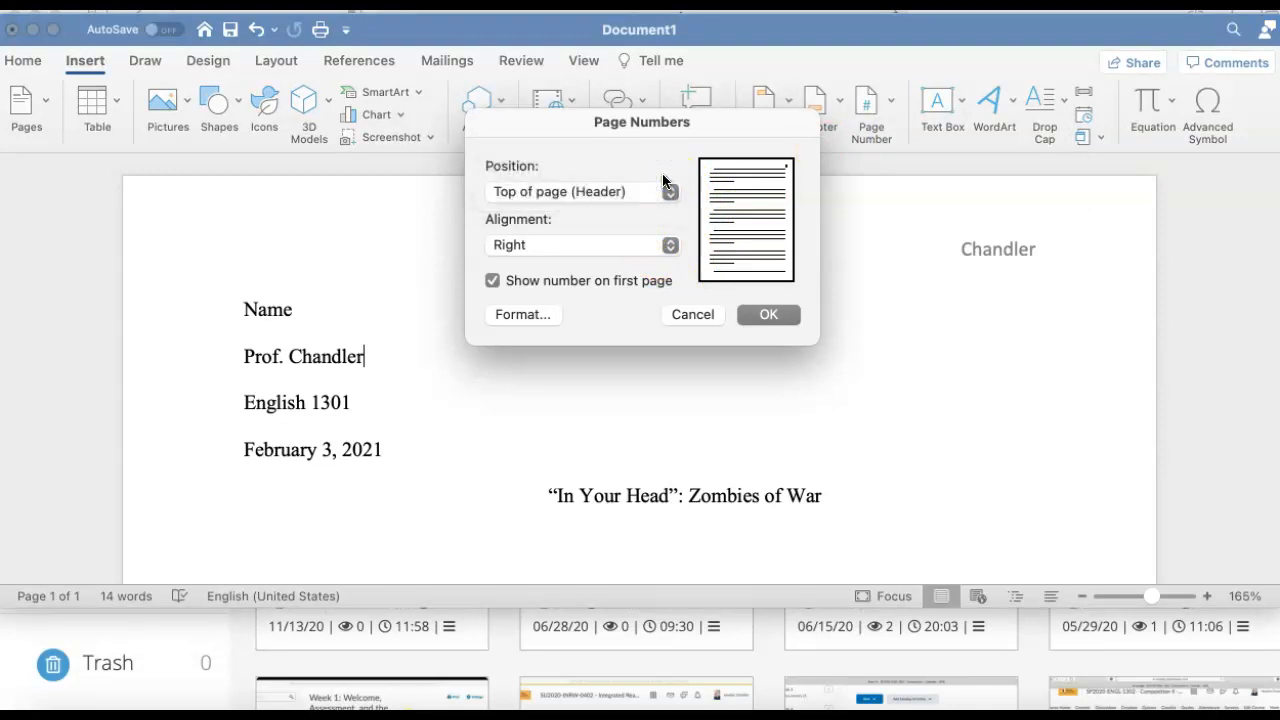
{"action": "left_click", "coordinate": [773, 316]}
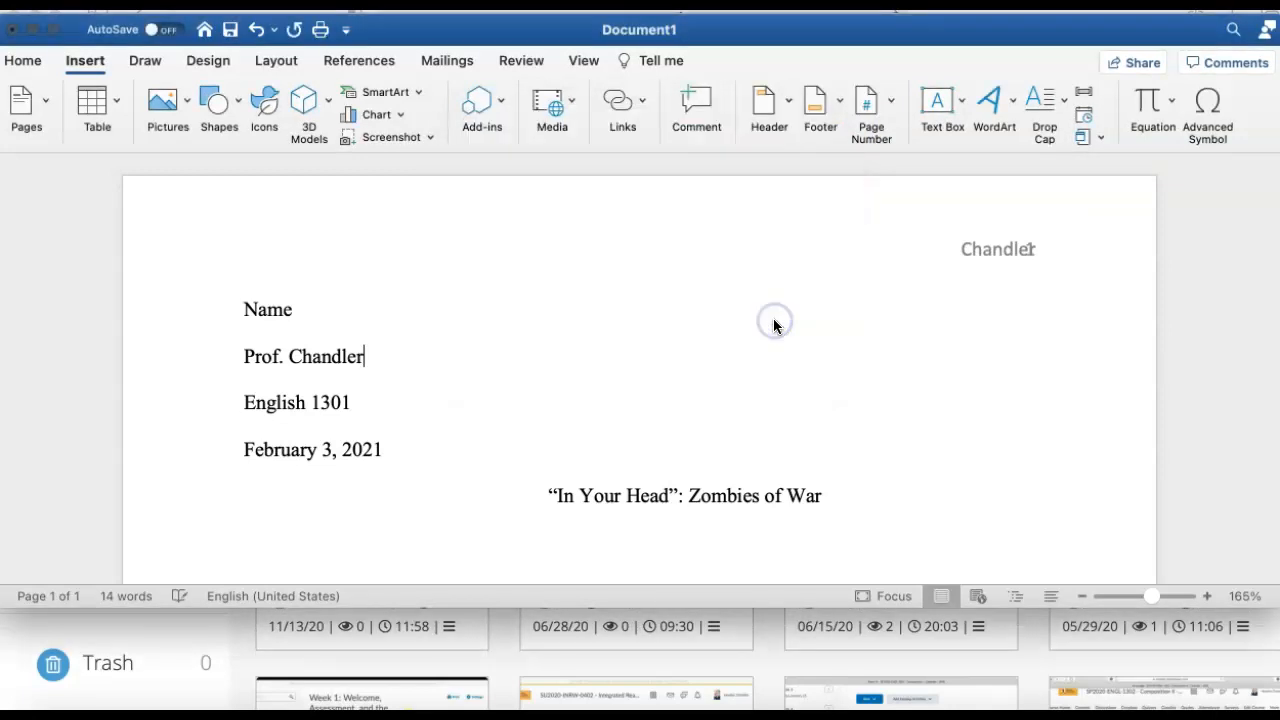
Step: Shift the surname in the header to the left, clear of the page number, and return to the body text
{"action": "double_click", "coordinate": [941, 242]}
{"action": "left_click", "coordinate": [951, 250]}
{"action": "key", "text": "BackSpace"}
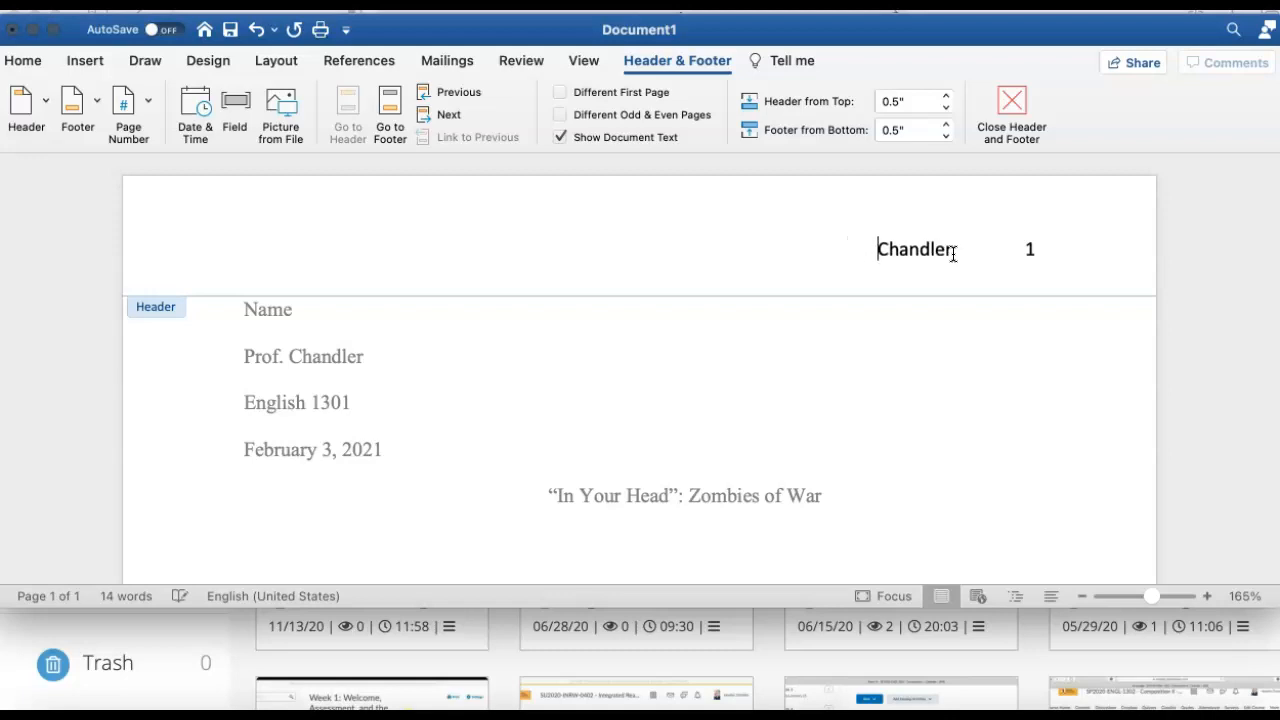
{"action": "double_click", "coordinate": [885, 494]}
Step: Write indented placeholder paragraphs below the title, “Introducing your first paragraph……” and “Second paragraph”, with two blank lines between them
{"action": "key", "text": "Return"}
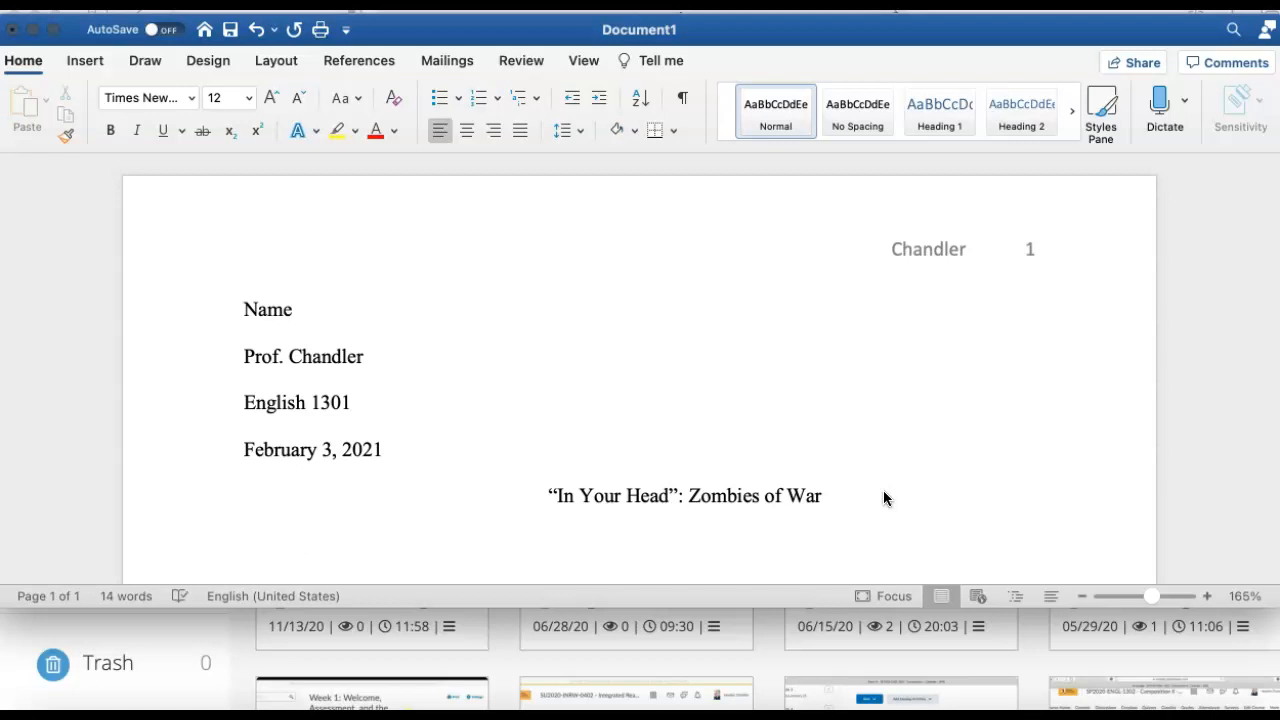
{"action": "type", "text": "Introduc"}
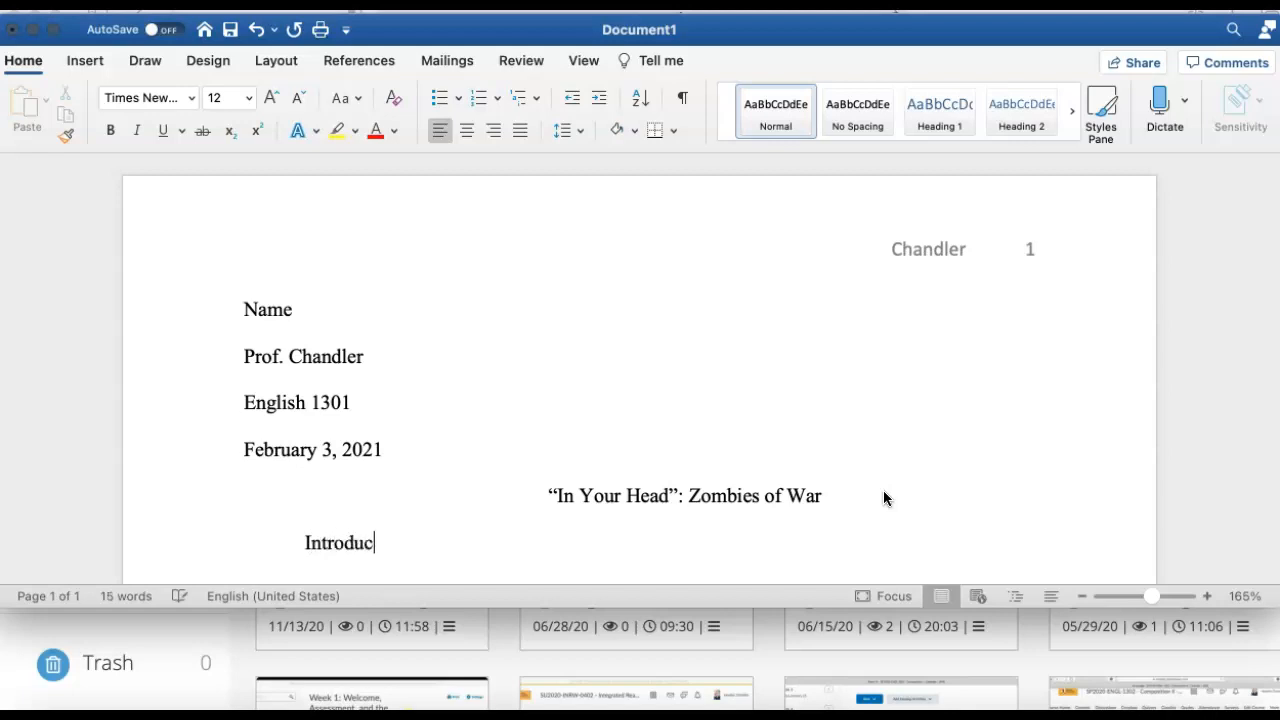
{"action": "type", "text": "ing  your first par"}
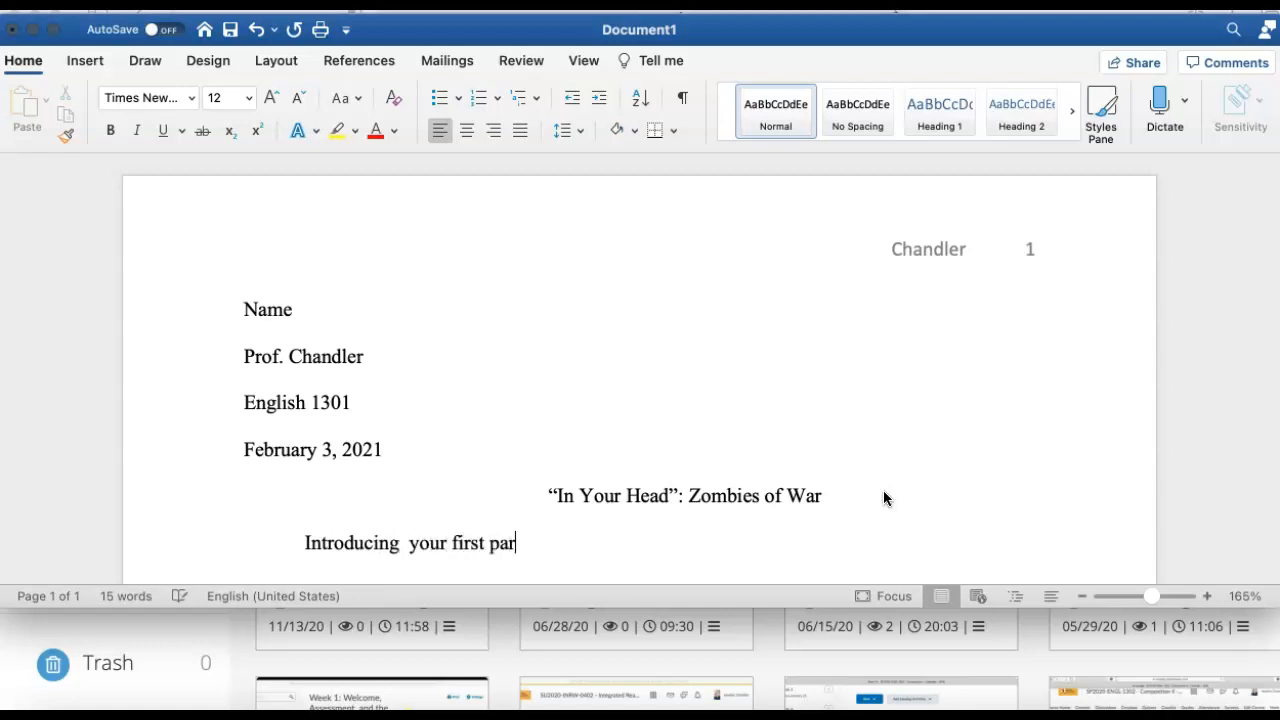
{"action": "type", "text": "agraph......"}
{"action": "key", "text": "Return"}
{"action": "key", "text": "Return"}
{"action": "key", "text": "Return"}
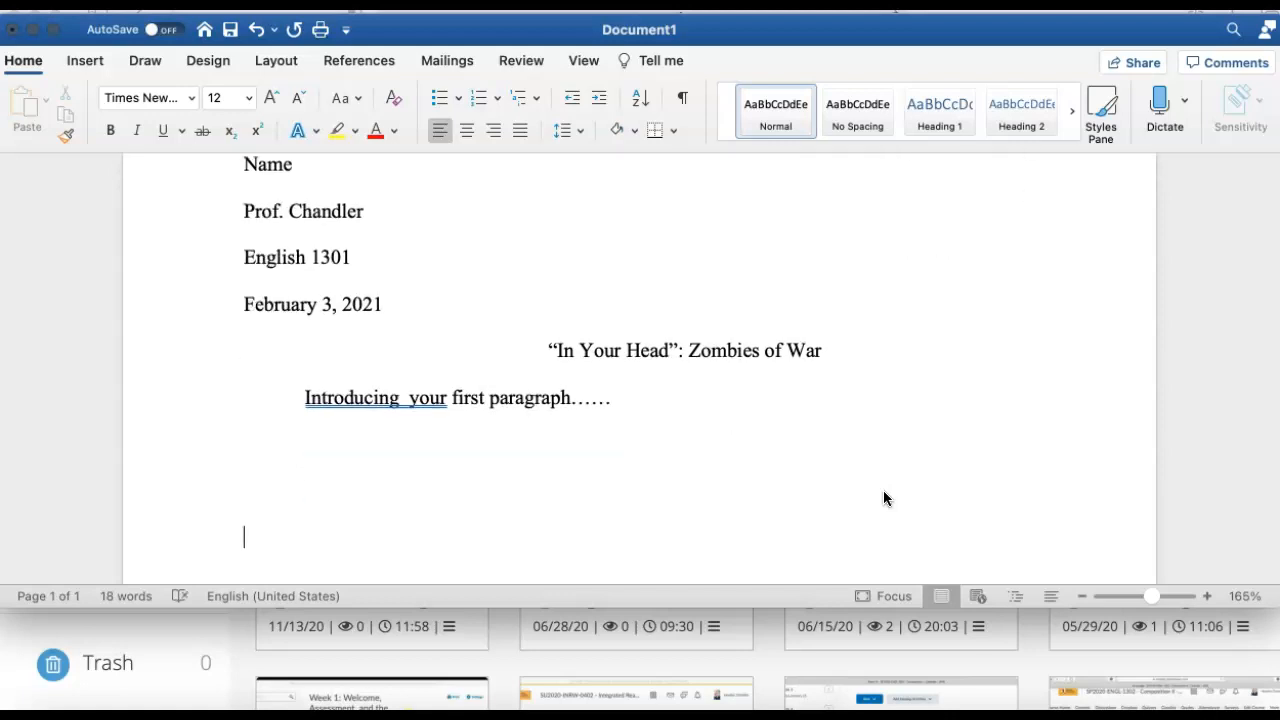
{"action": "type", "text": "Second paragraph"}
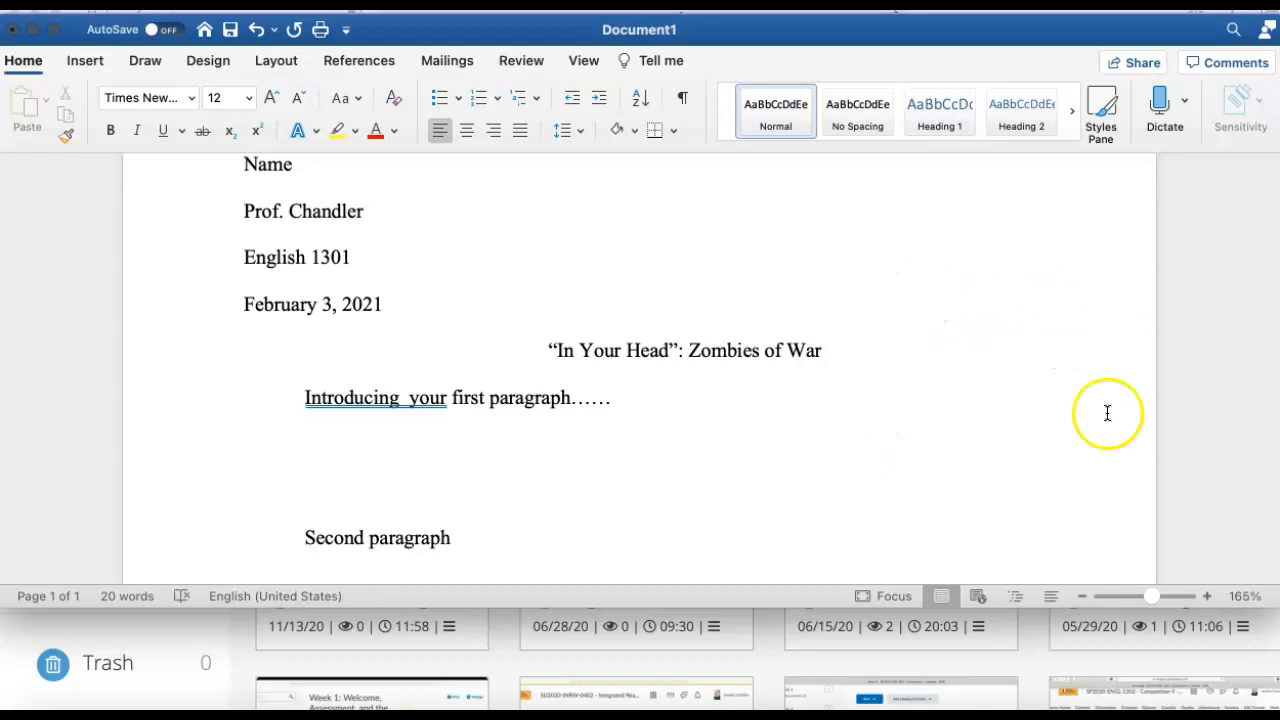
{"action": "scroll", "coordinate": [645, 284], "scroll_direction": "up", "scroll_amount": 2}
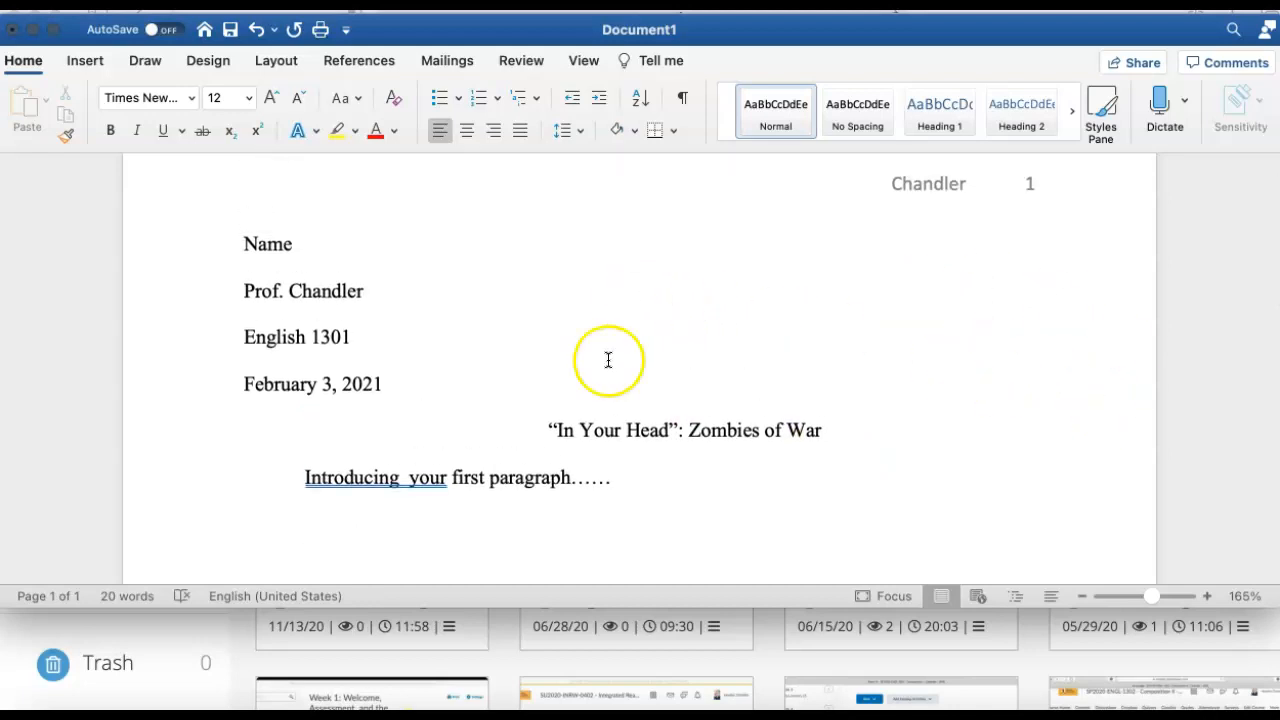
{"action": "scroll", "coordinate": [586, 443], "scroll_direction": "down", "scroll_amount": 3}
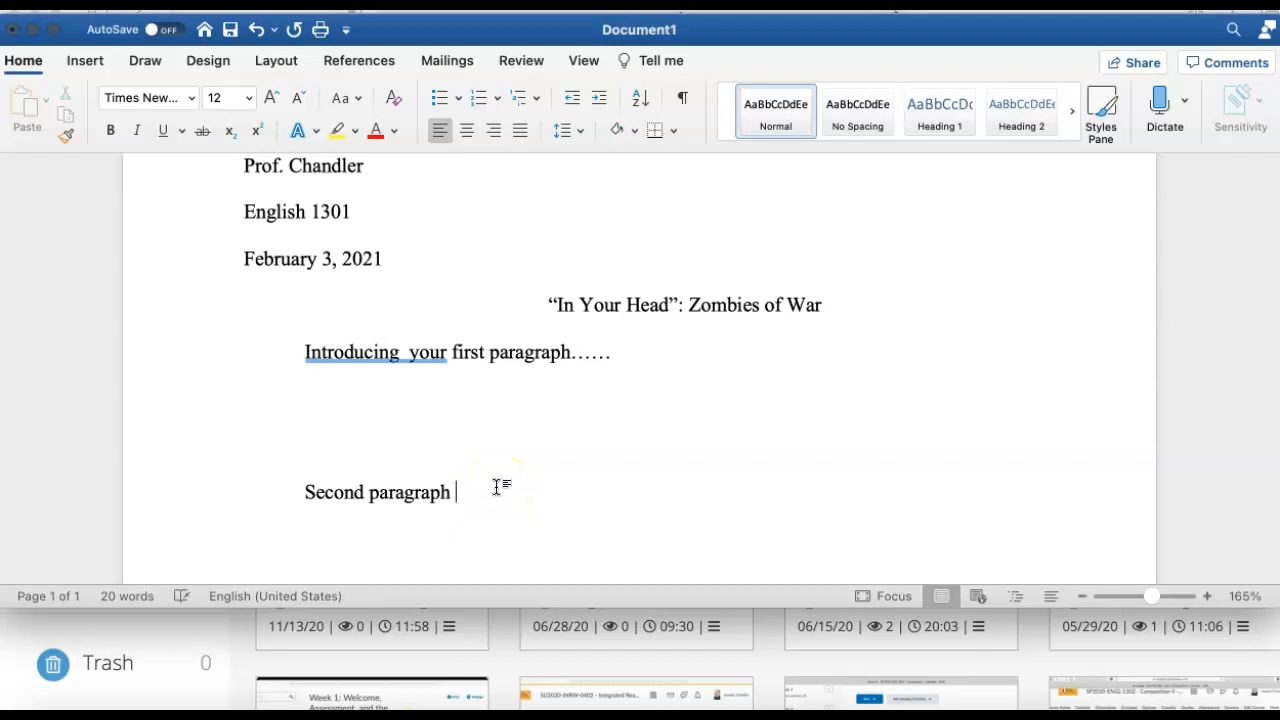
Step: Continue the “Second paragraph” line with “Lyrics” or the “Title of Song”, including the quotation marks, and add two line breaks after it
{"action": "type", "text": "\"Lyrics\" or the"}
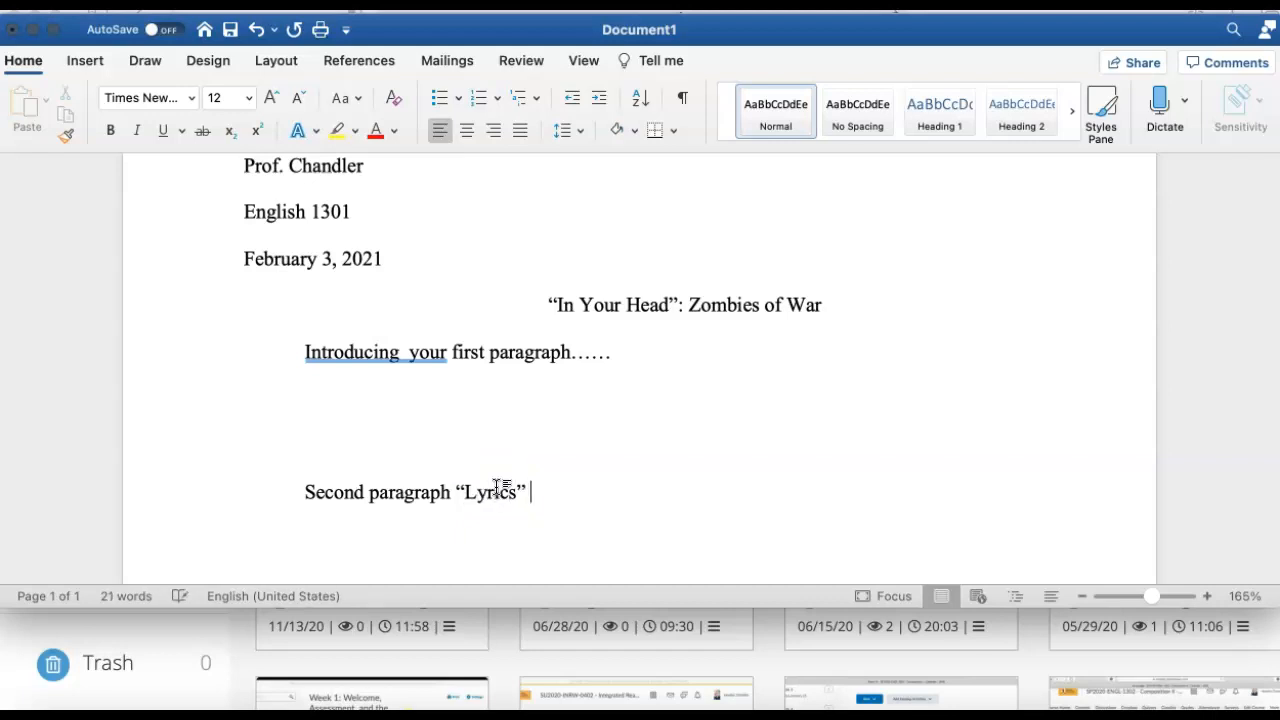
{"action": "type", "text": " \"Titlt"}
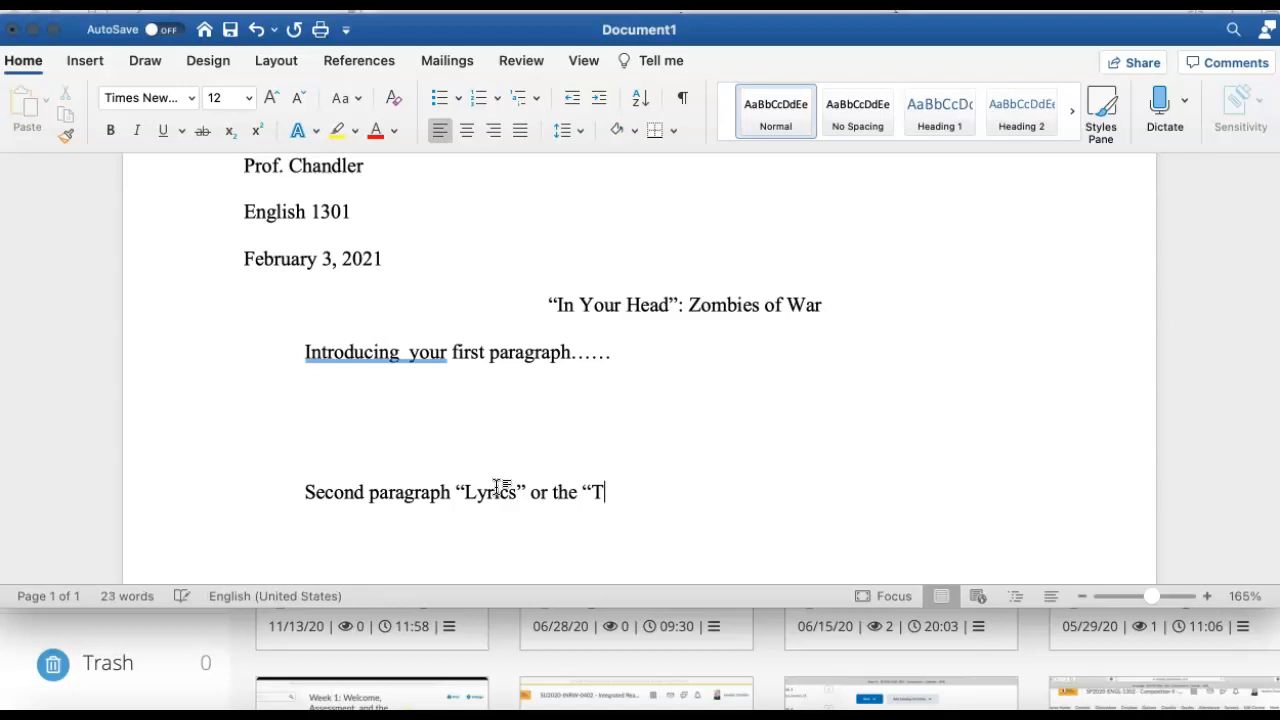
{"action": "key", "text": "BackSpace"}
{"action": "key", "text": "BackSpace"}
{"action": "type", "text": "le of Song\""}
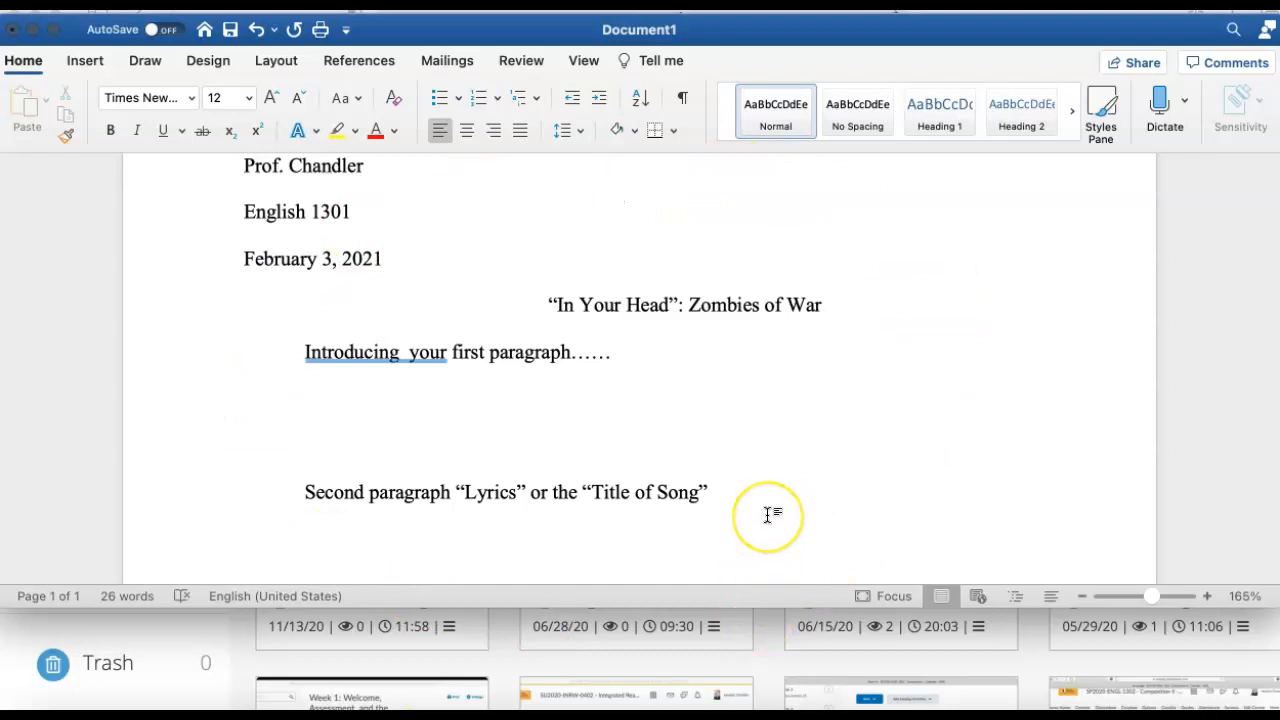
{"action": "key", "text": "Return"}
{"action": "key", "text": "Return"}
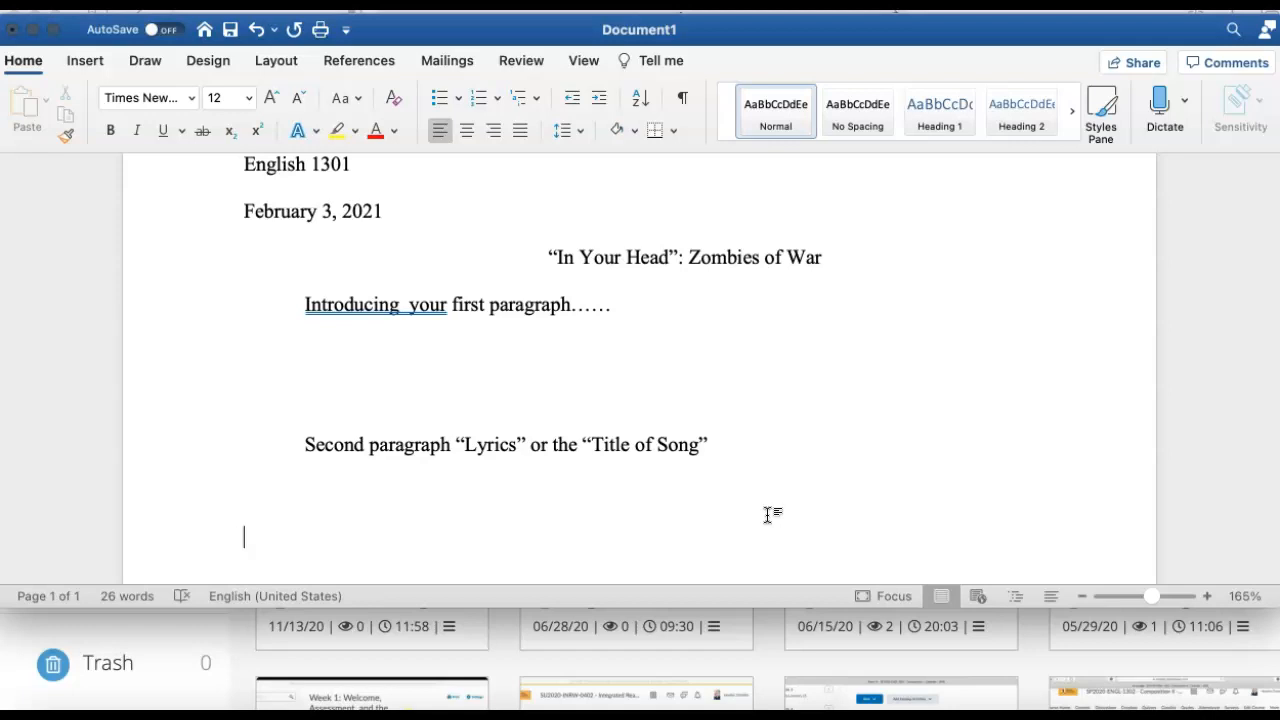
{"action": "scroll", "coordinate": [907, 406], "scroll_direction": "up", "scroll_amount": 3}
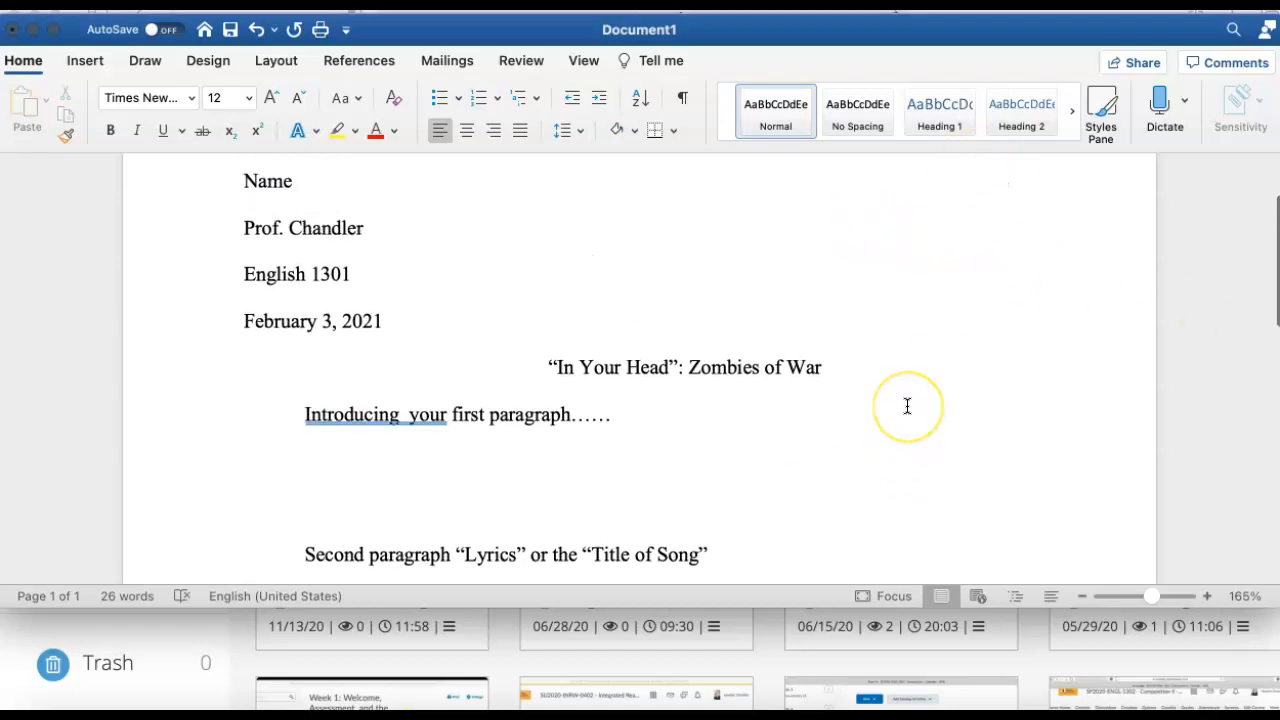
{"action": "scroll", "coordinate": [907, 406], "scroll_direction": "up", "scroll_amount": 2}
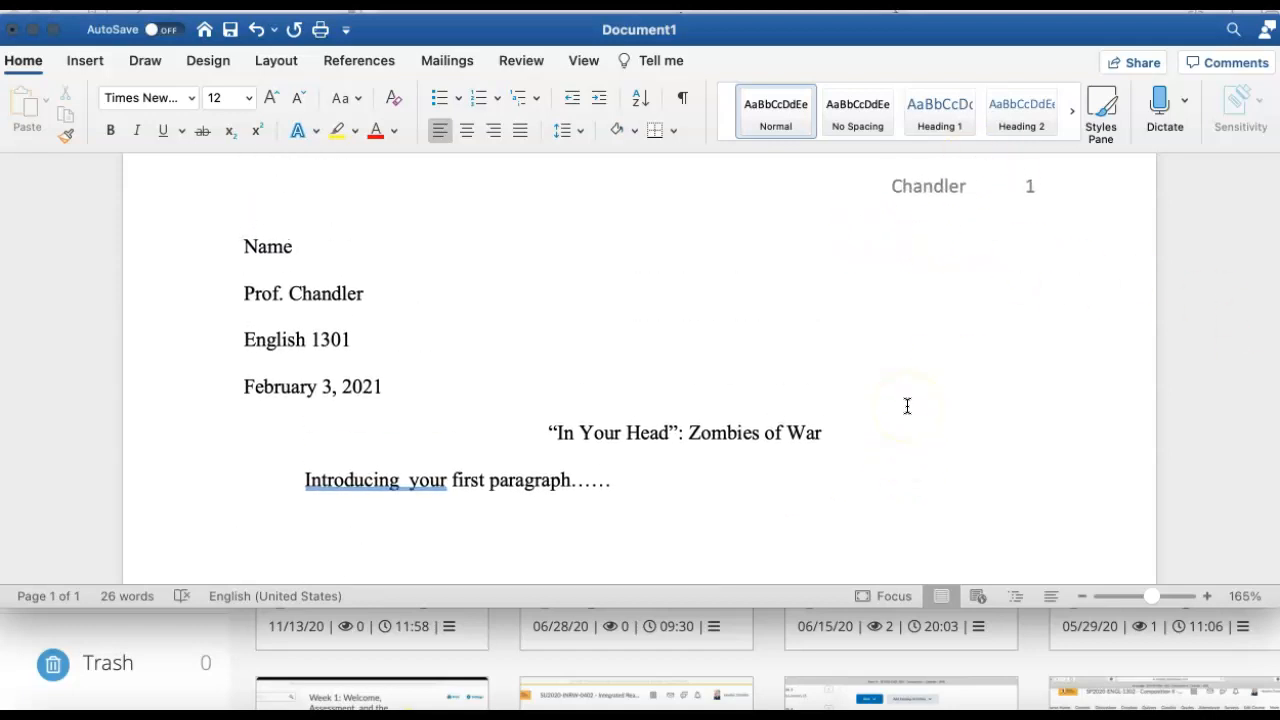